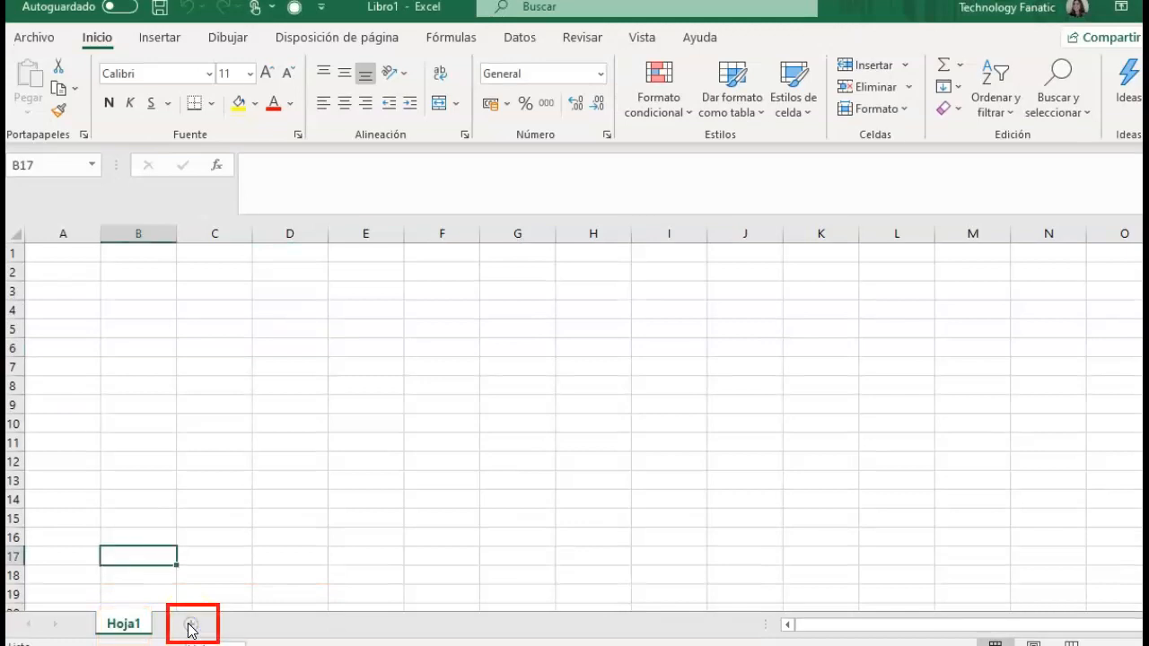
Add two new worksheets to the workbook and view the available options for the last sheet
left_click(190, 625)
left_click(249, 624)
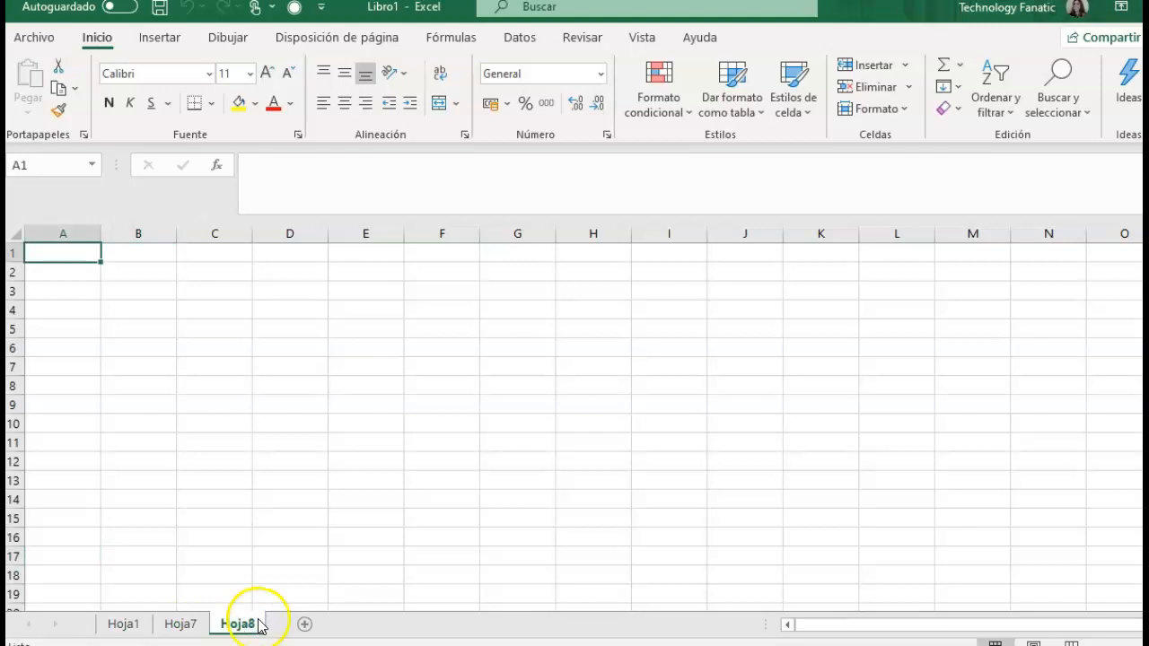
right_click(241, 626)
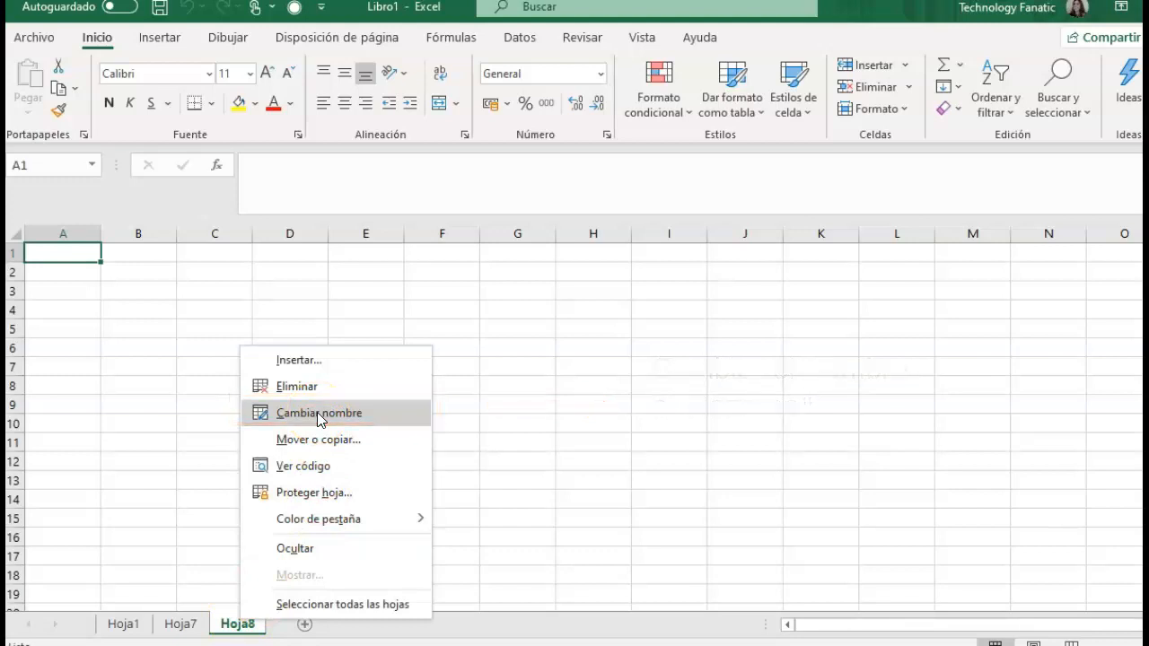
left_click(182, 621)
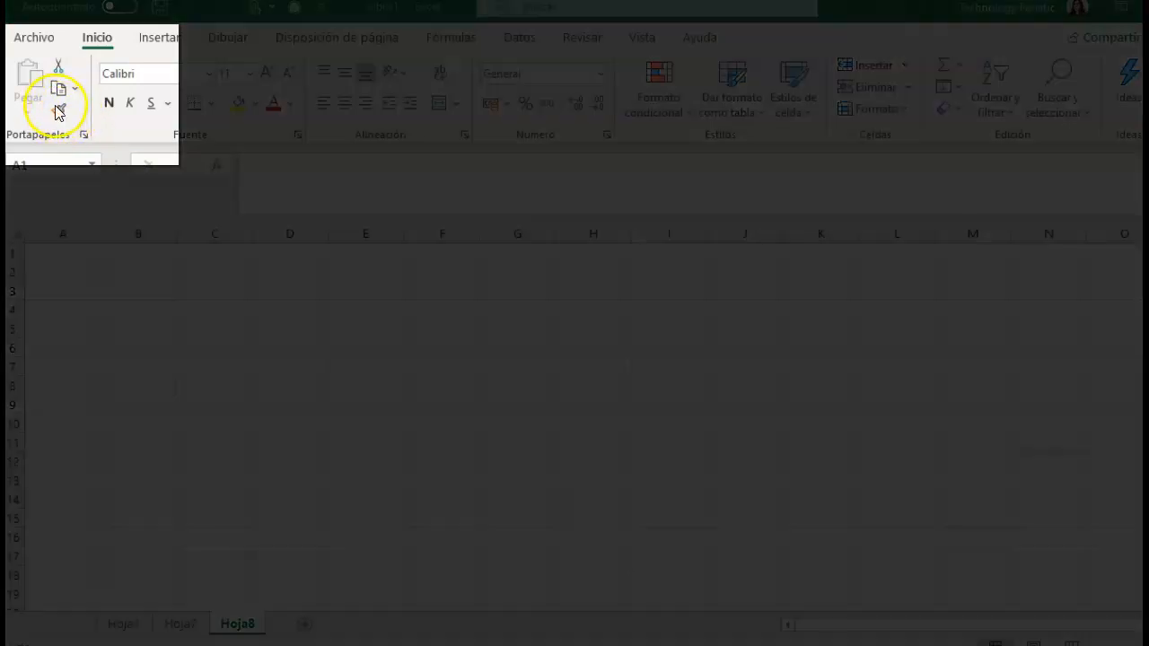
left_click(59, 112)
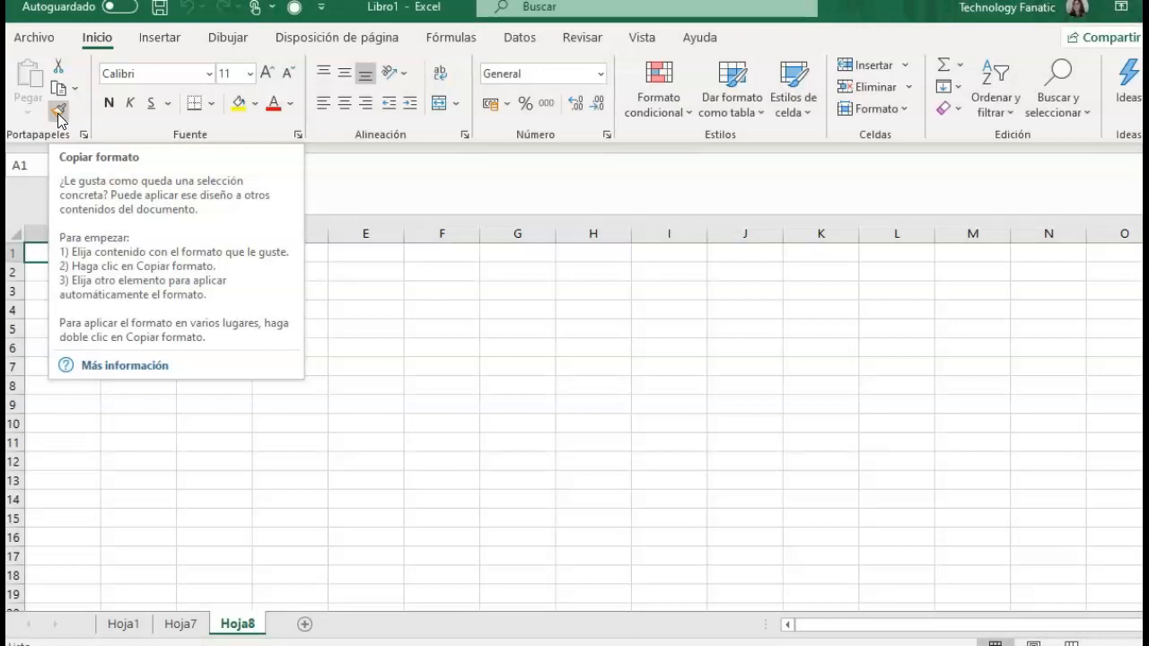
left_click(57, 88)
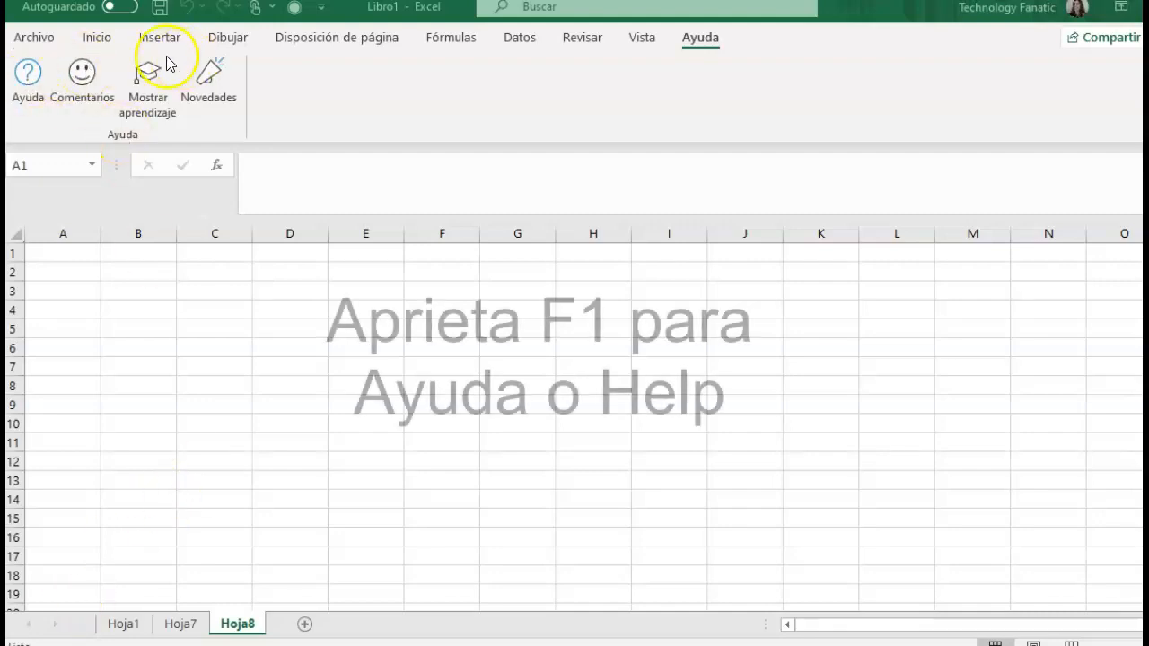
left_click(28, 78)
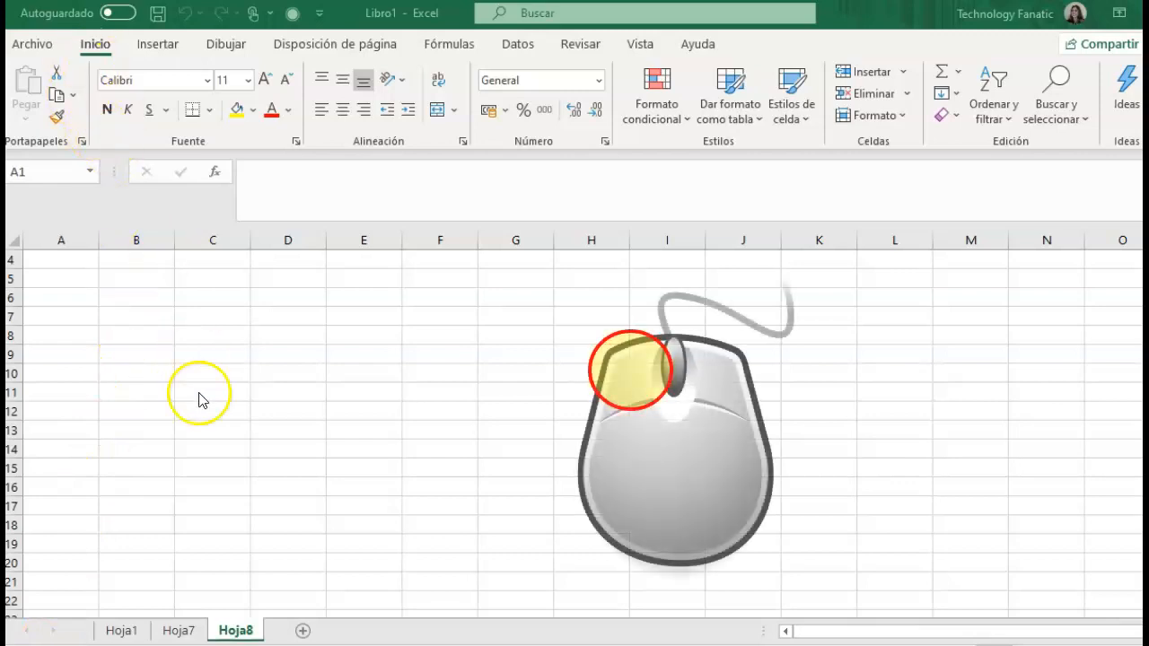
left_click(154, 335)
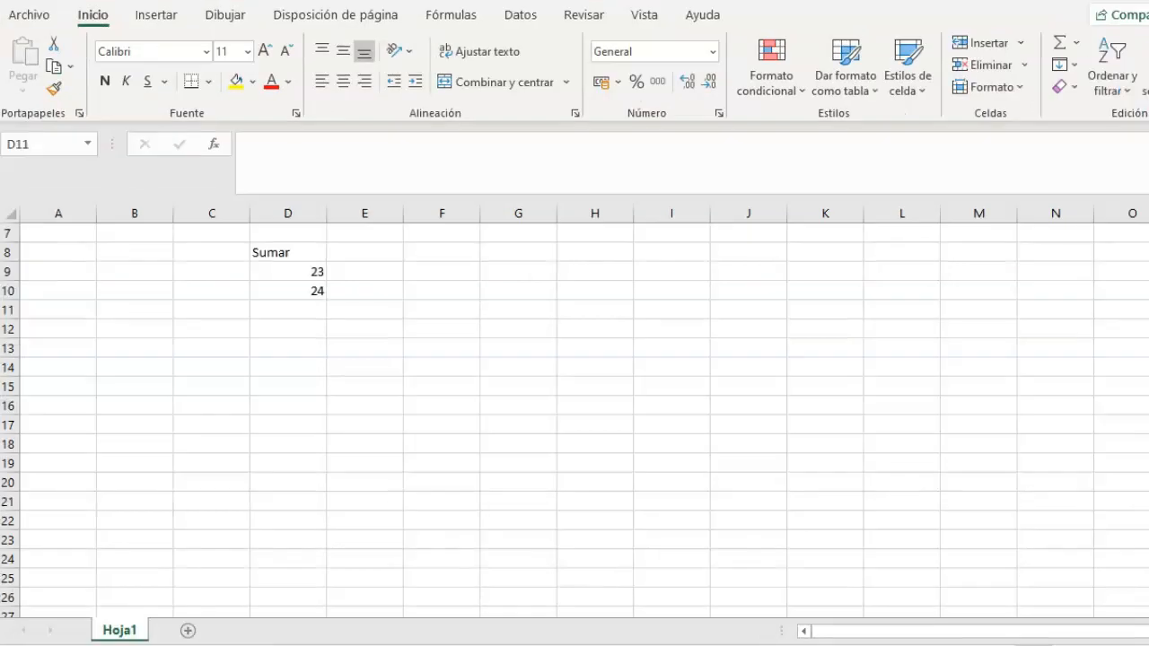
Switch the keyboard layout to English and enter a formula in D11 that adds D9 and D10
left_click(327, 161)
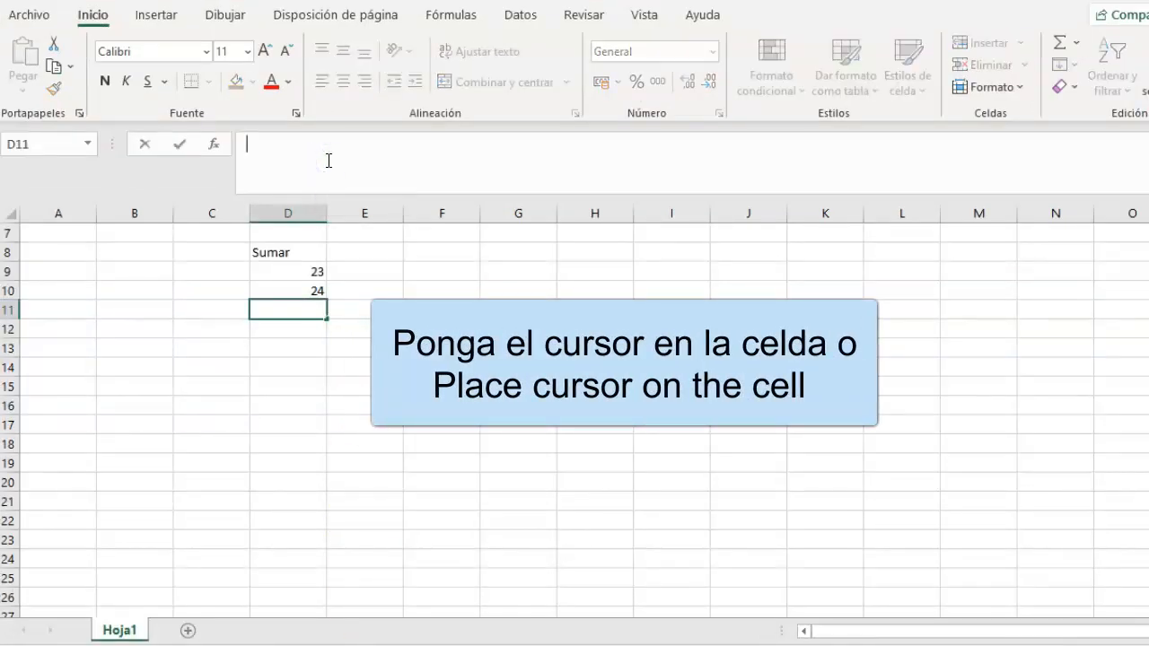
left_click(271, 157)
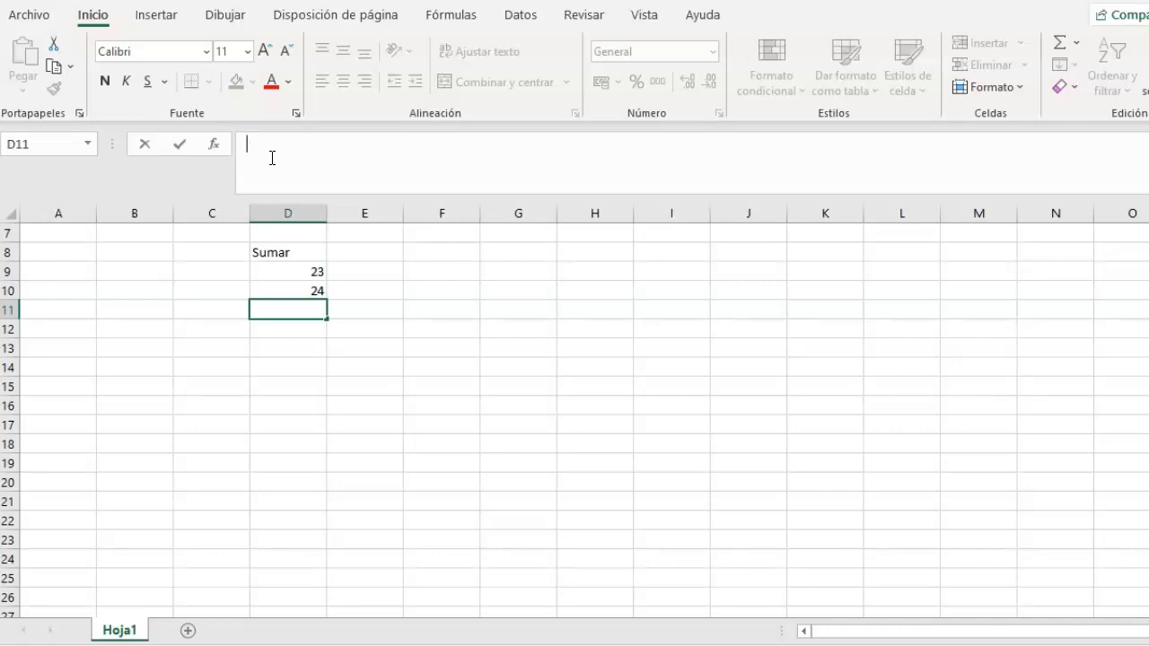
left_click(1026, 638)
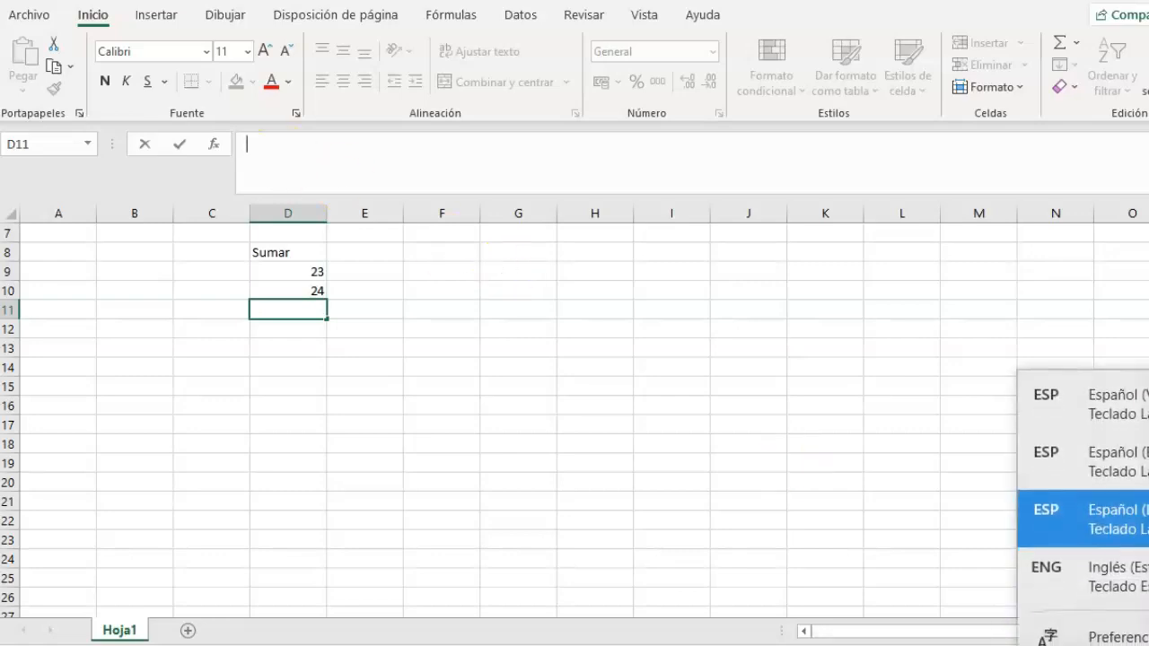
left_click(1145, 585)
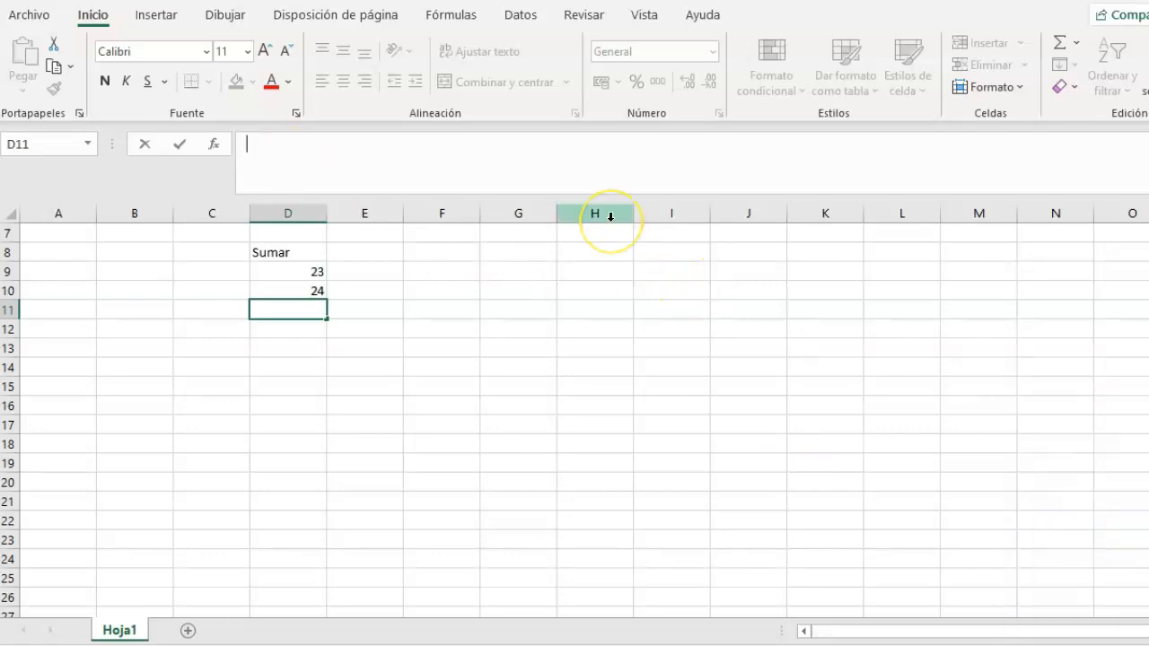
type("=")
left_click(319, 275)
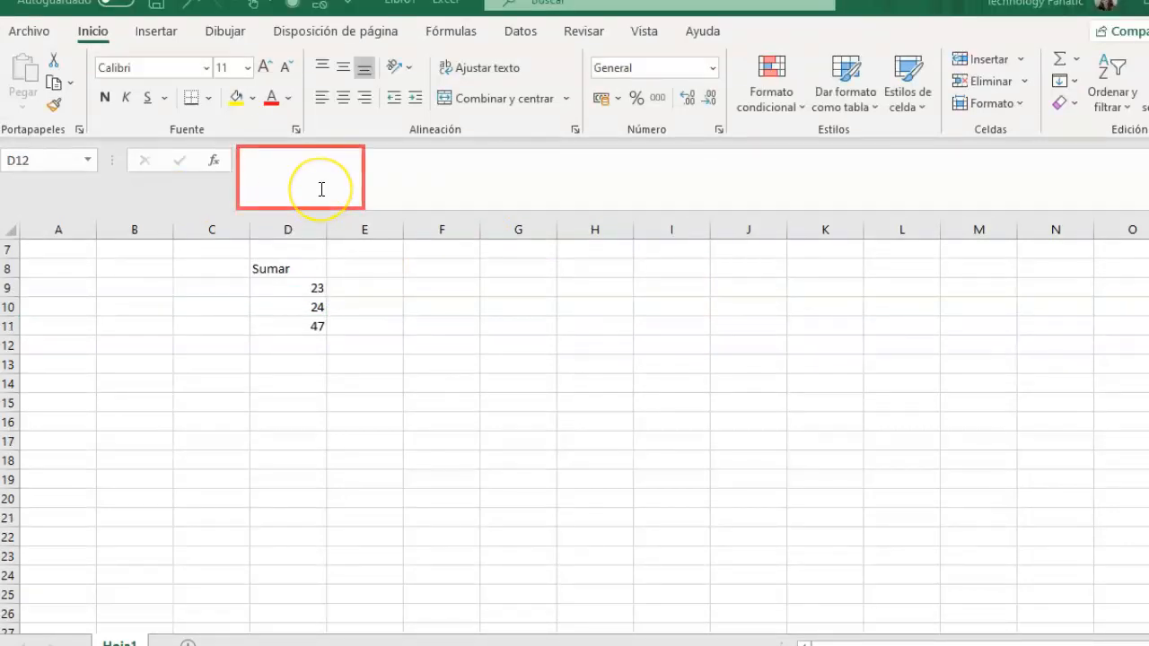
left_click(321, 187)
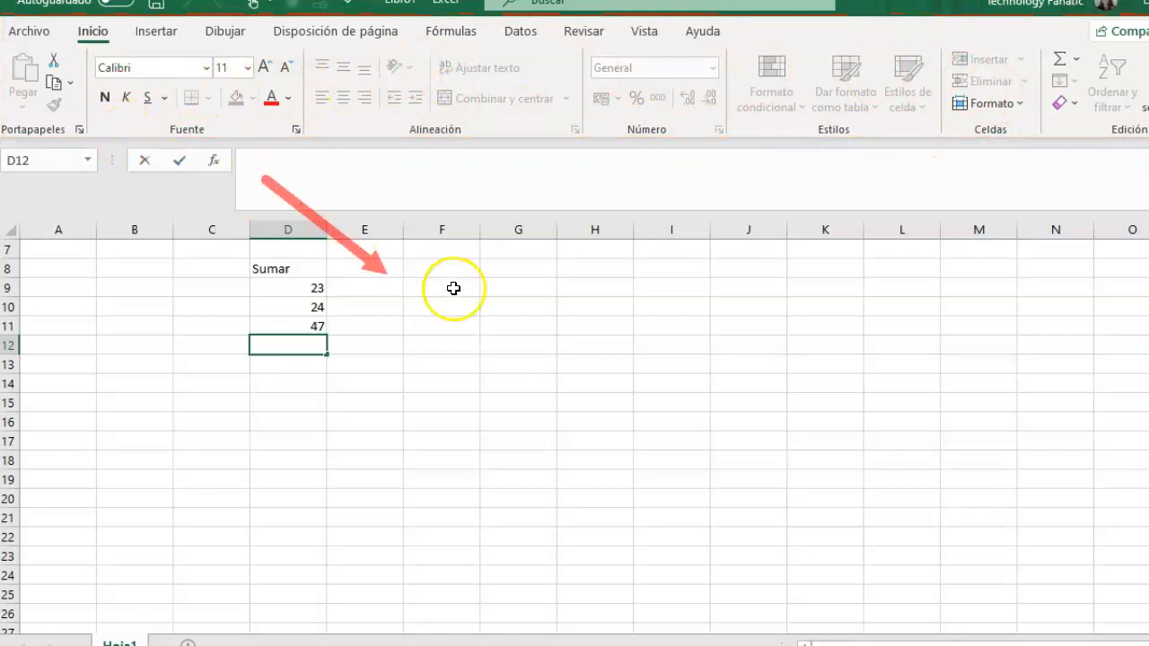
left_click(417, 274)
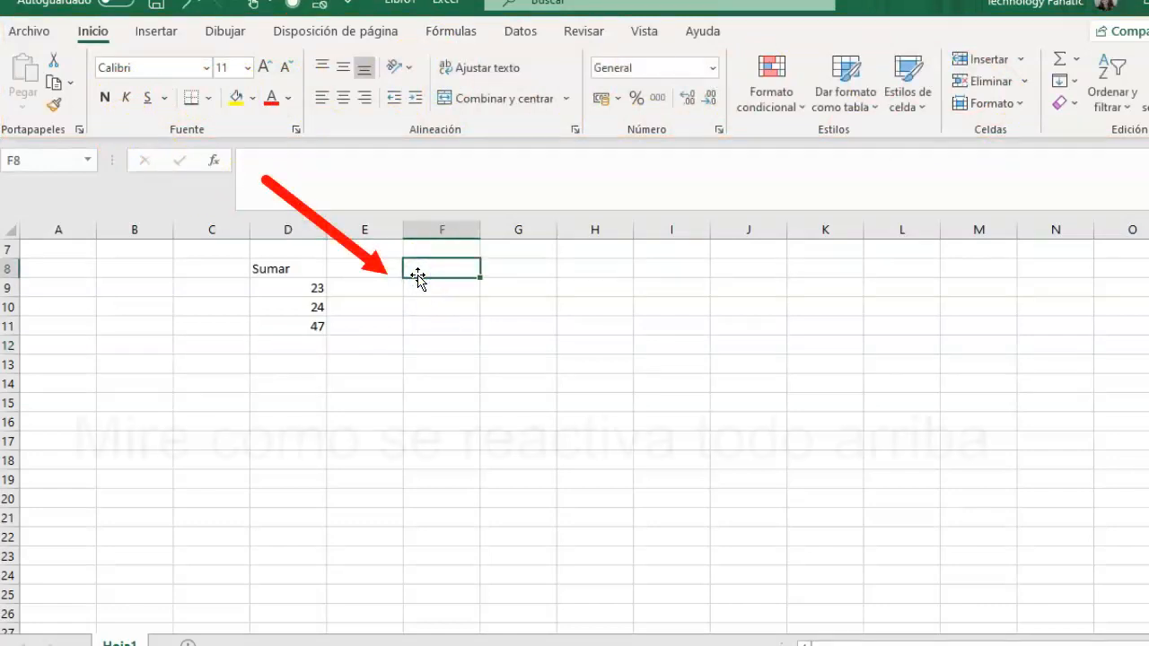
left_click(513, 326)
Enter the text "h" in cell F13 through the formula bar
left_click(436, 367)
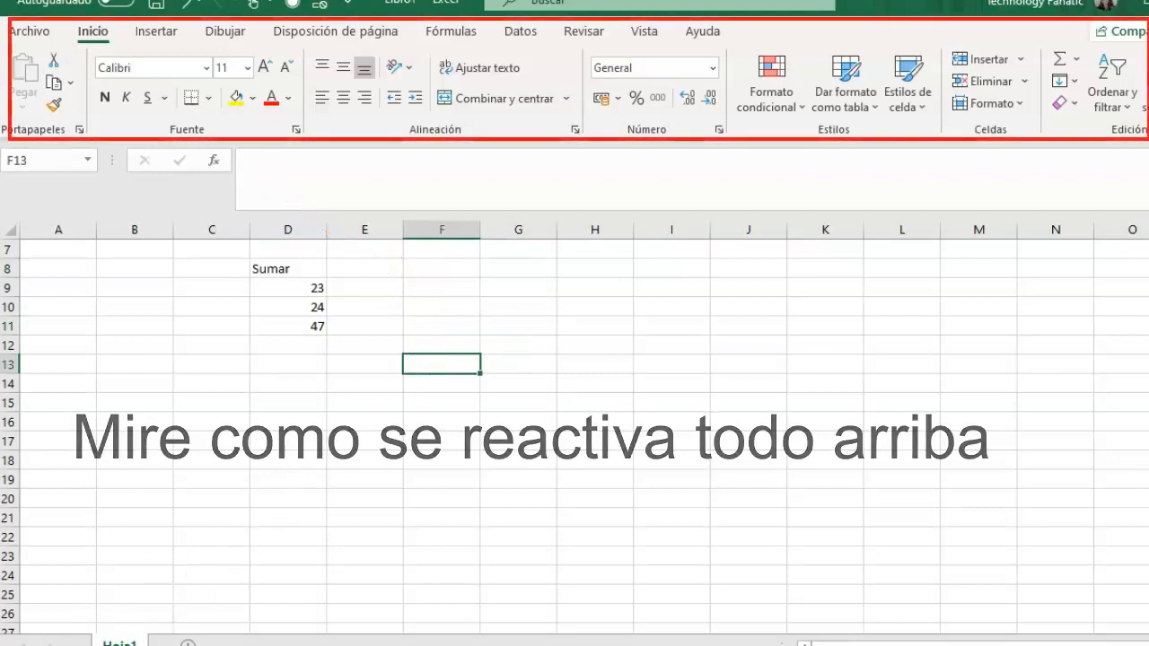
left_click(304, 172)
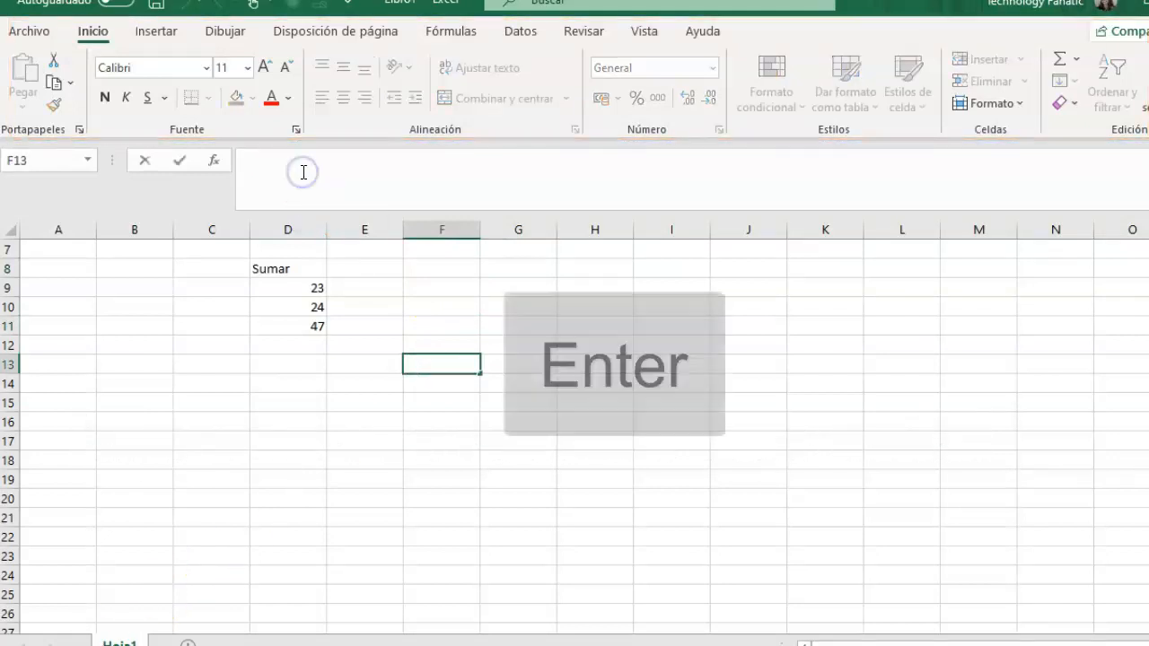
type("¿")
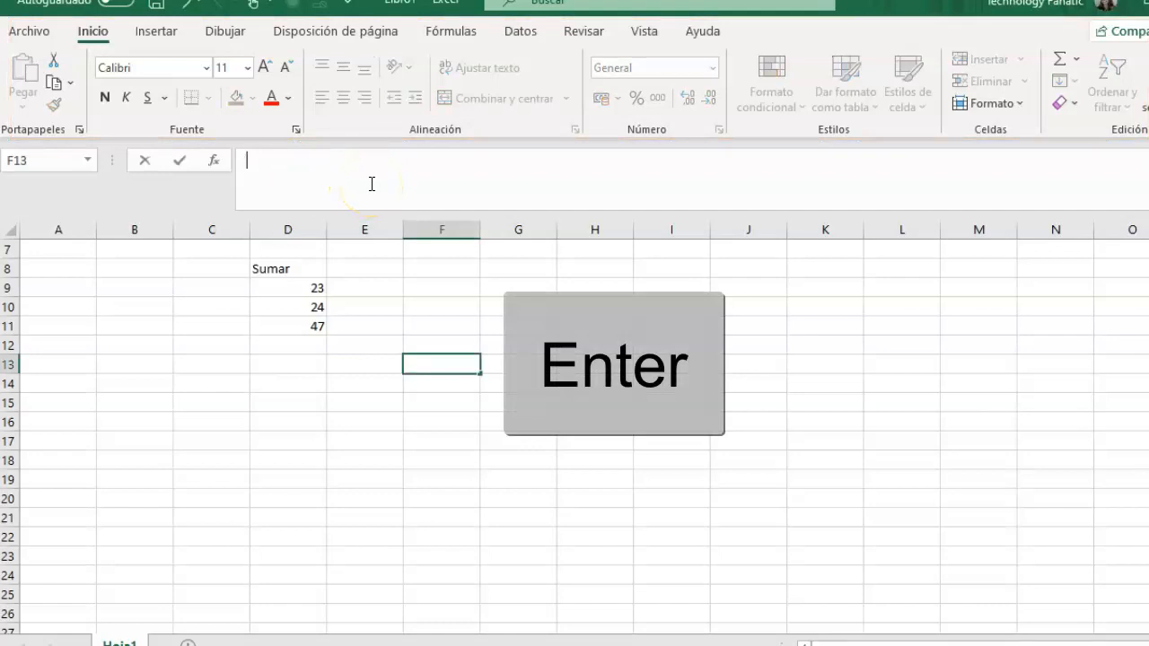
type("h")
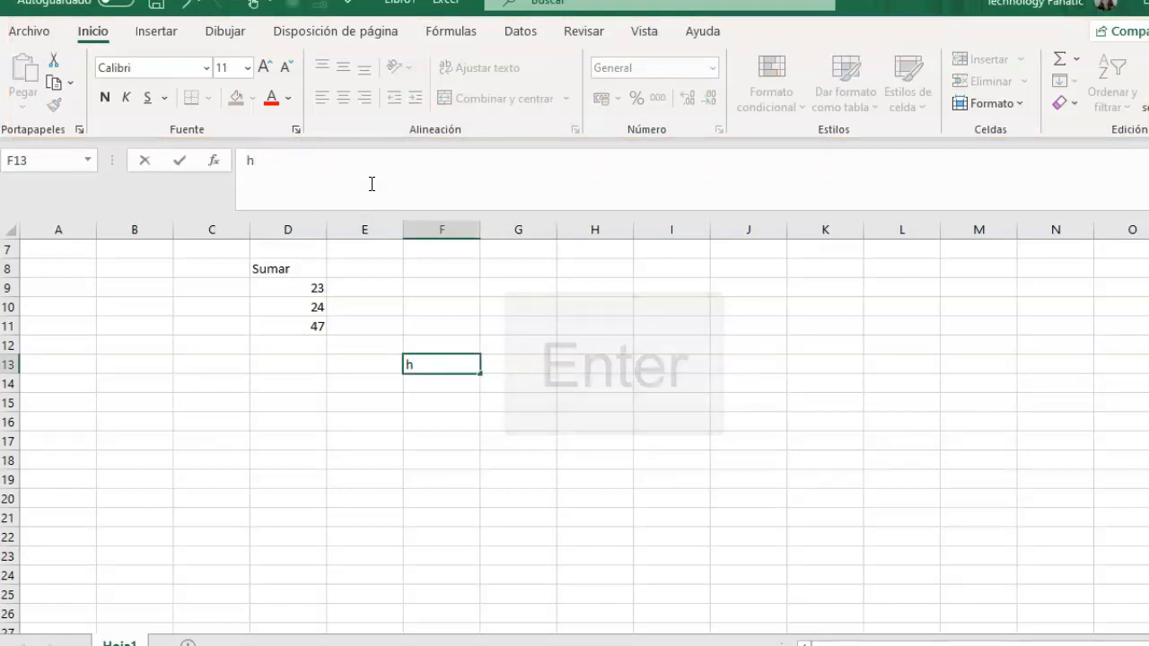
key("Return")
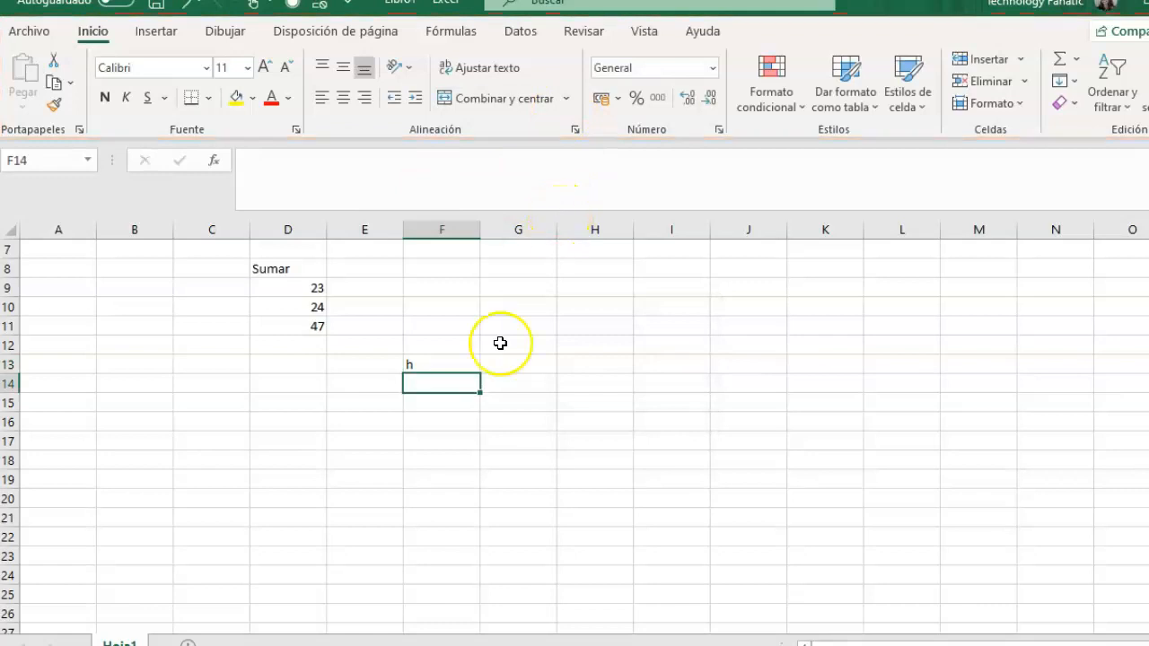
Practise selecting columns G to L, several horizontal and vertical cell ranges, and the block D8:F13, clearing each selection
left_click(287, 644)
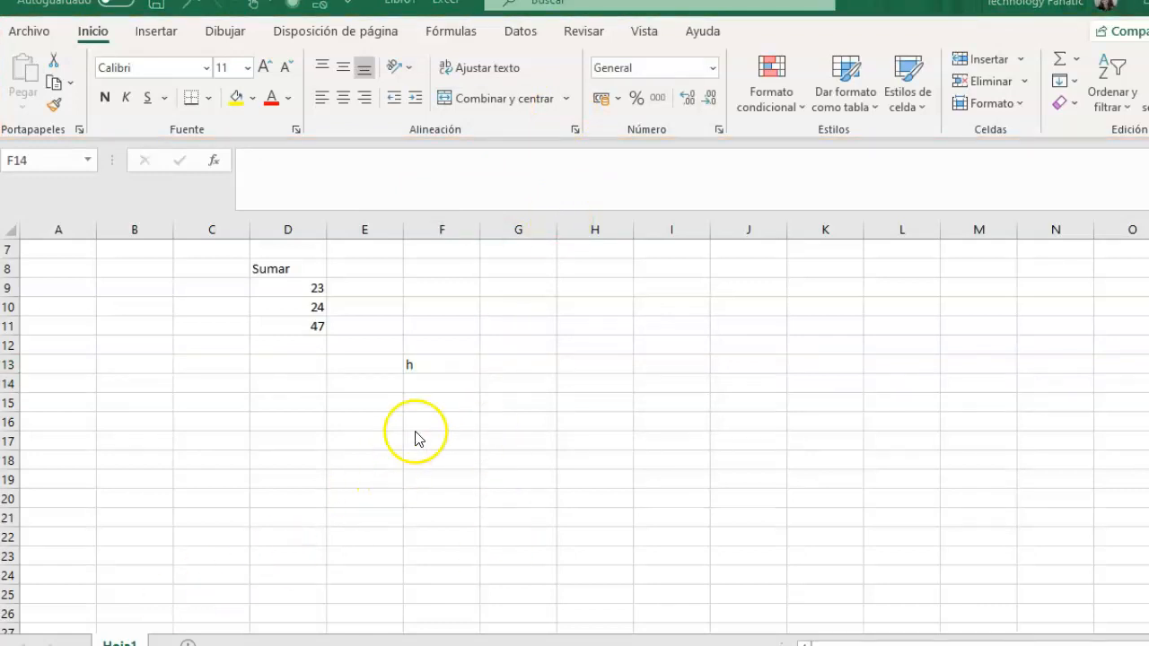
left_click(504, 231)
left_click(505, 232)
left_click_drag(509, 232, 872, 236)
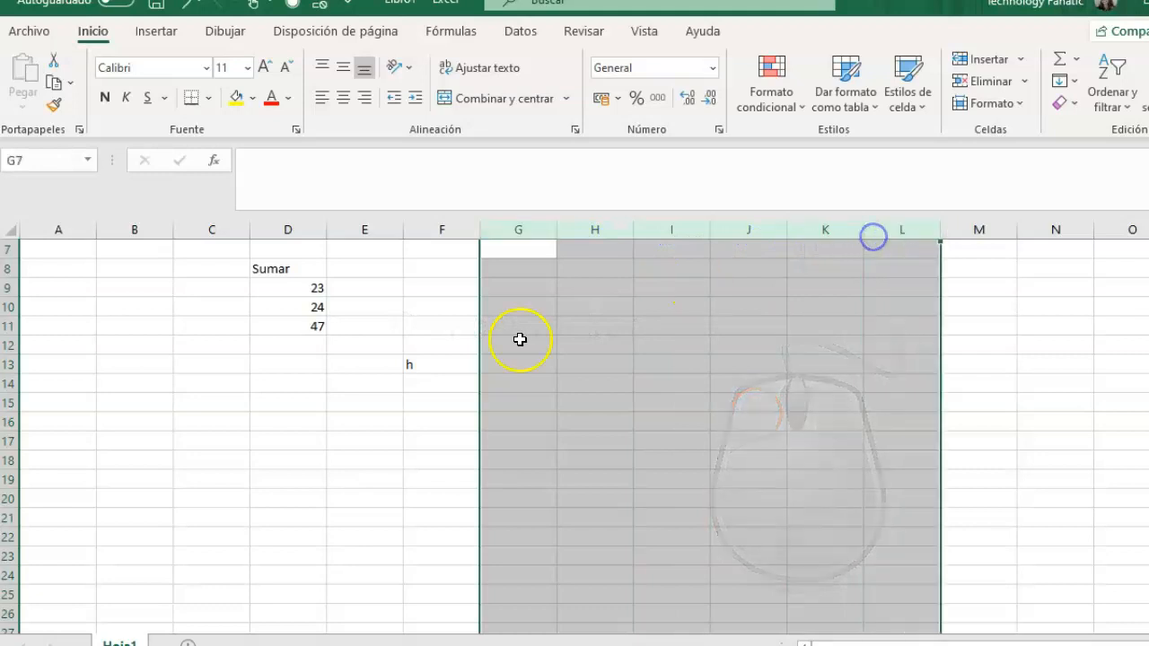
left_click(509, 314)
left_click_drag(509, 311, 748, 311)
left_click_drag(523, 384, 543, 515)
left_click_drag(683, 382, 476, 384)
left_click(516, 445)
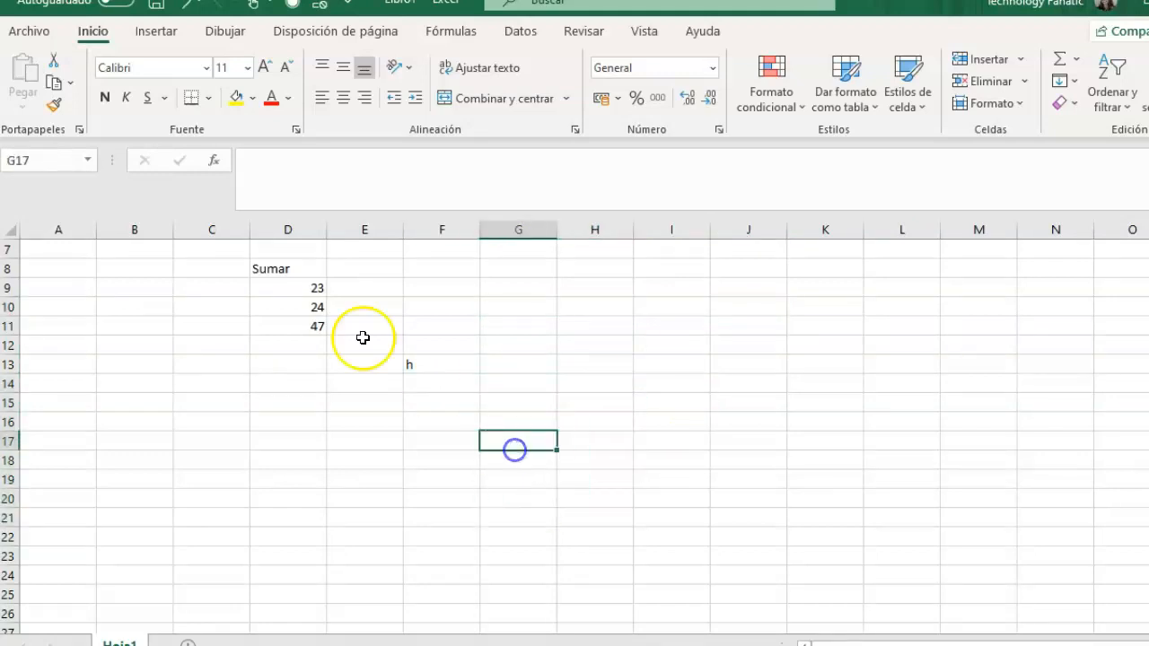
left_click_drag(272, 266, 406, 378)
left_click(333, 458)
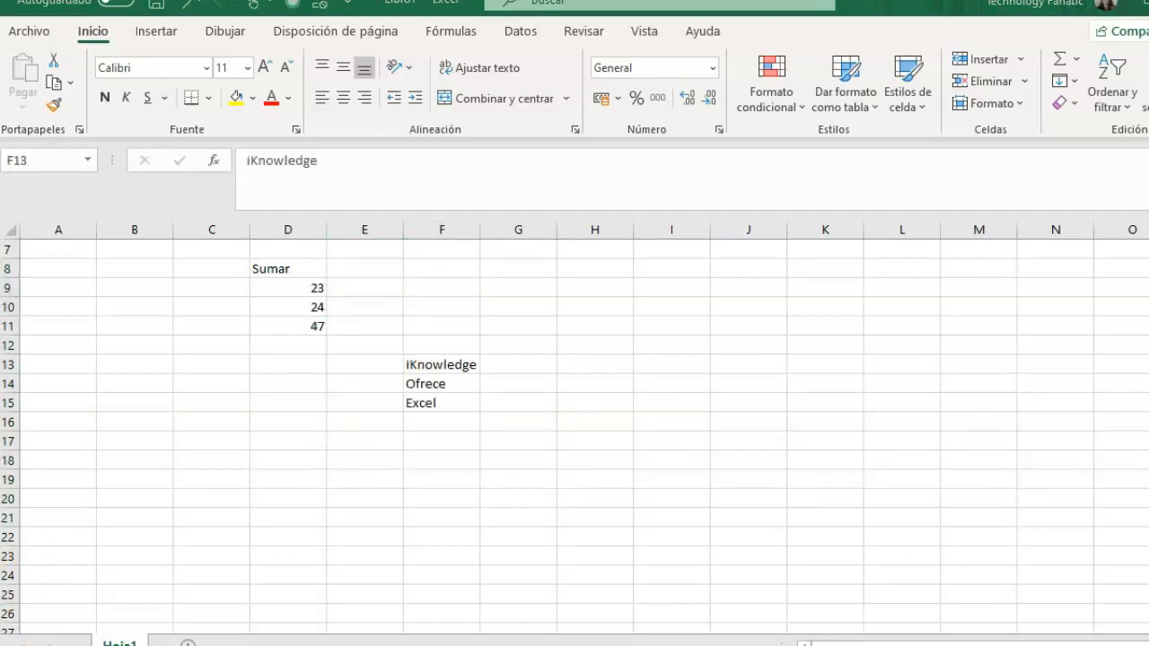
left_click(432, 364)
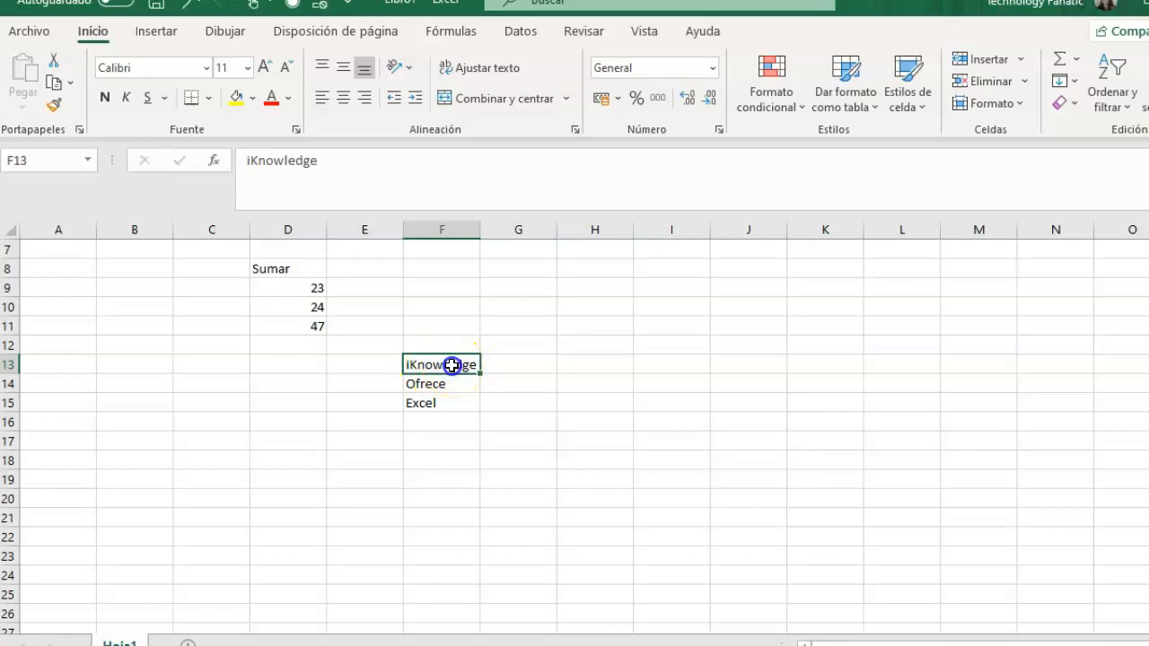
left_click_drag(452, 369, 453, 452)
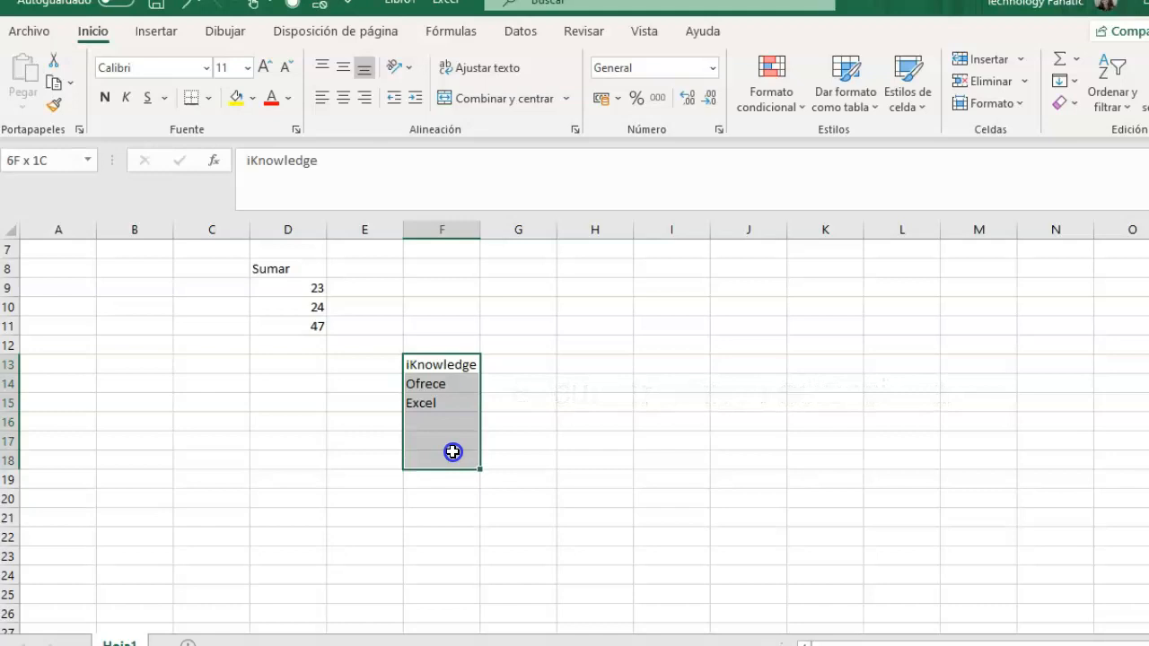
left_click_drag(453, 452, 453, 451)
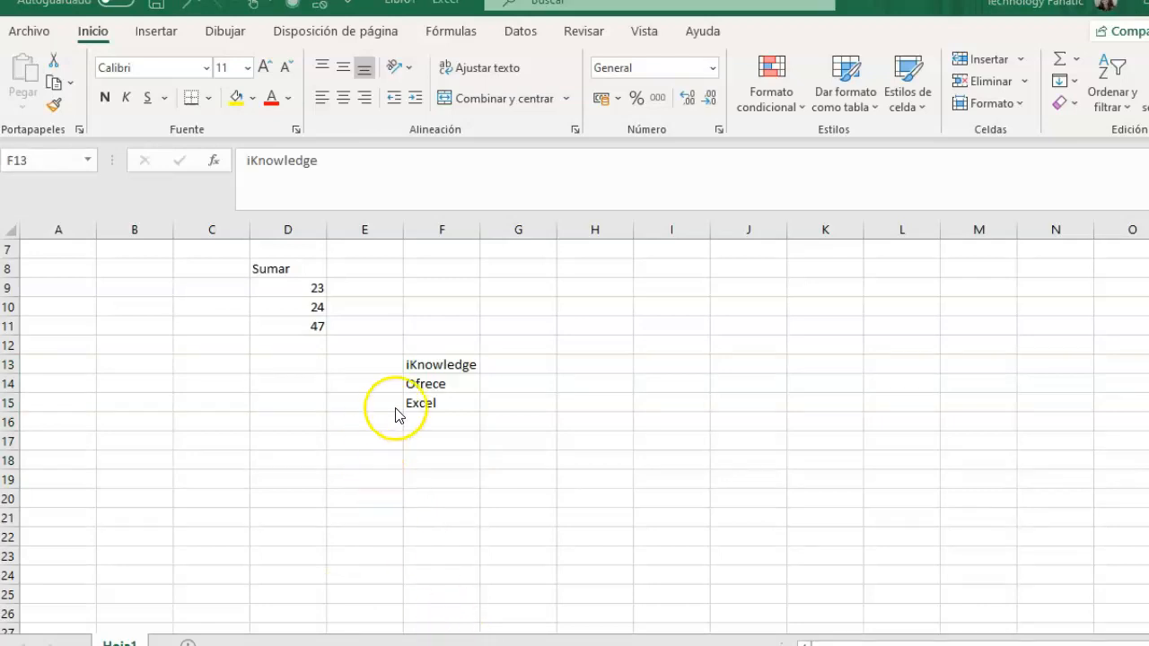
Autofill the three words in F13:F15 down column F to row 22
left_click(471, 361)
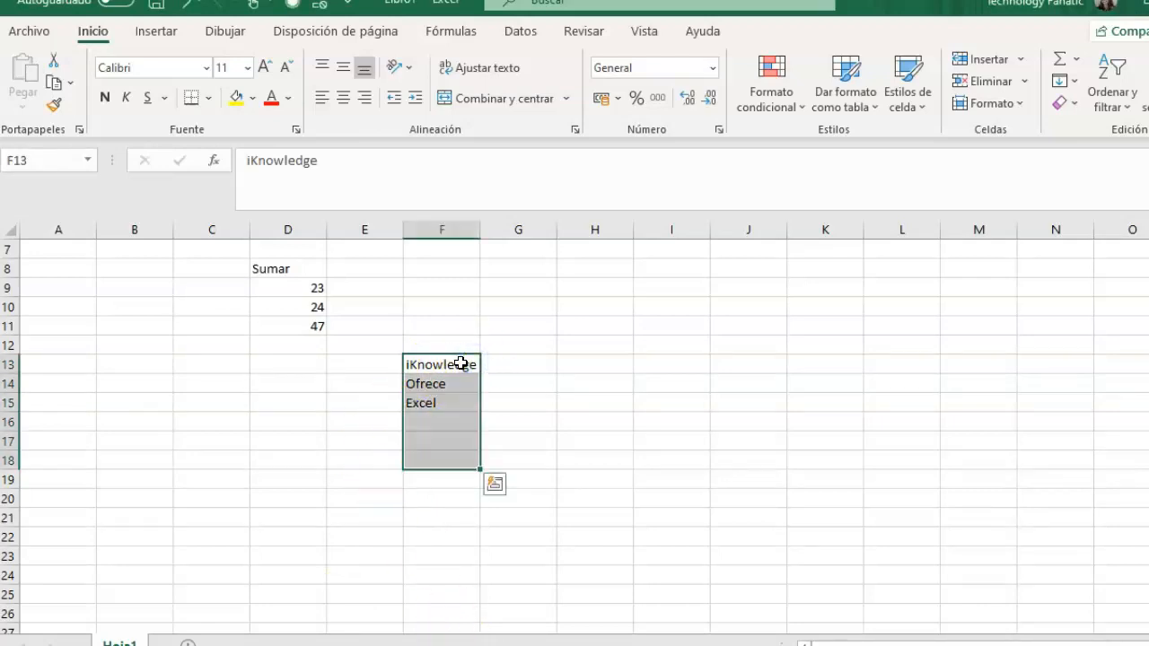
left_click_drag(460, 362, 462, 396)
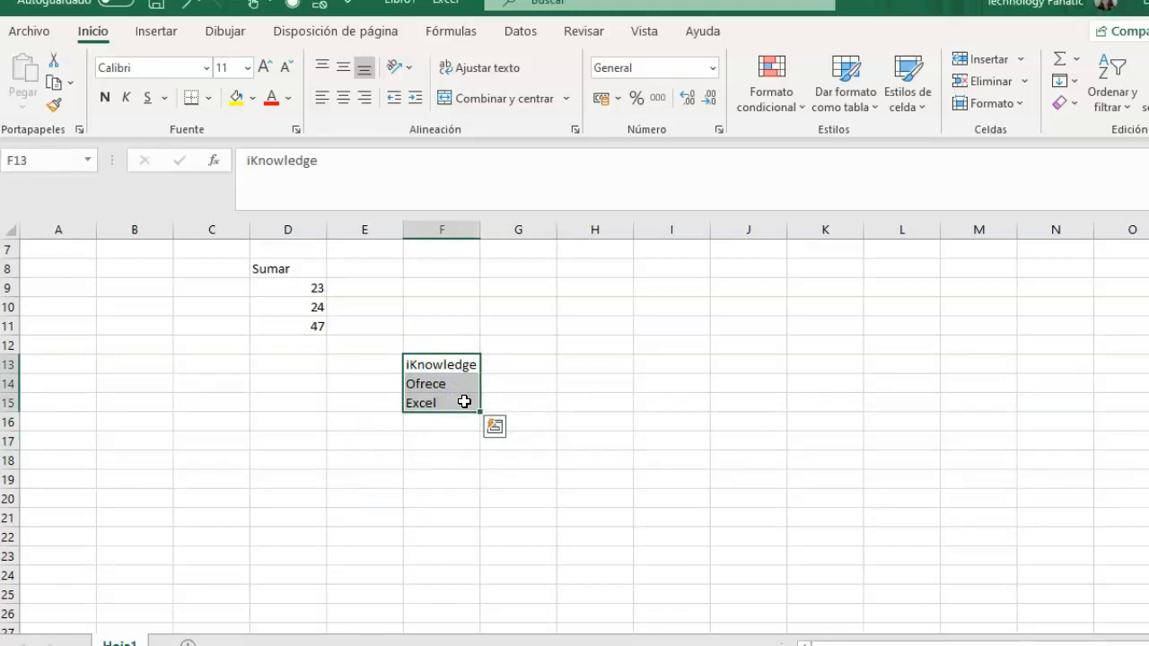
left_click_drag(482, 410, 475, 543)
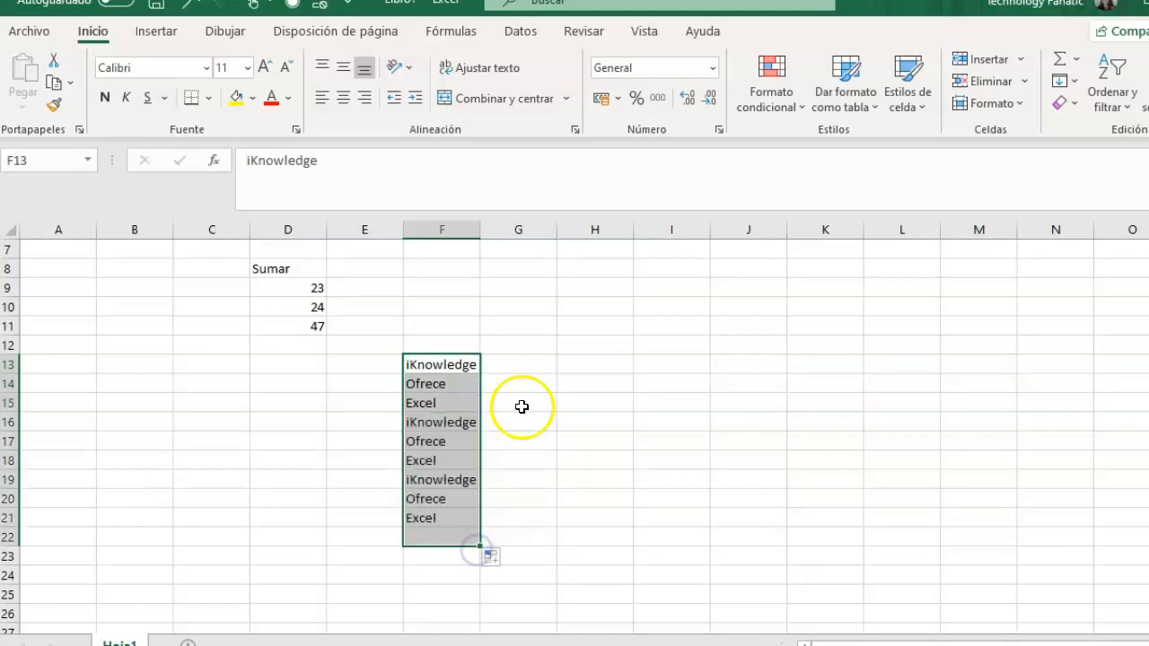
left_click(587, 372)
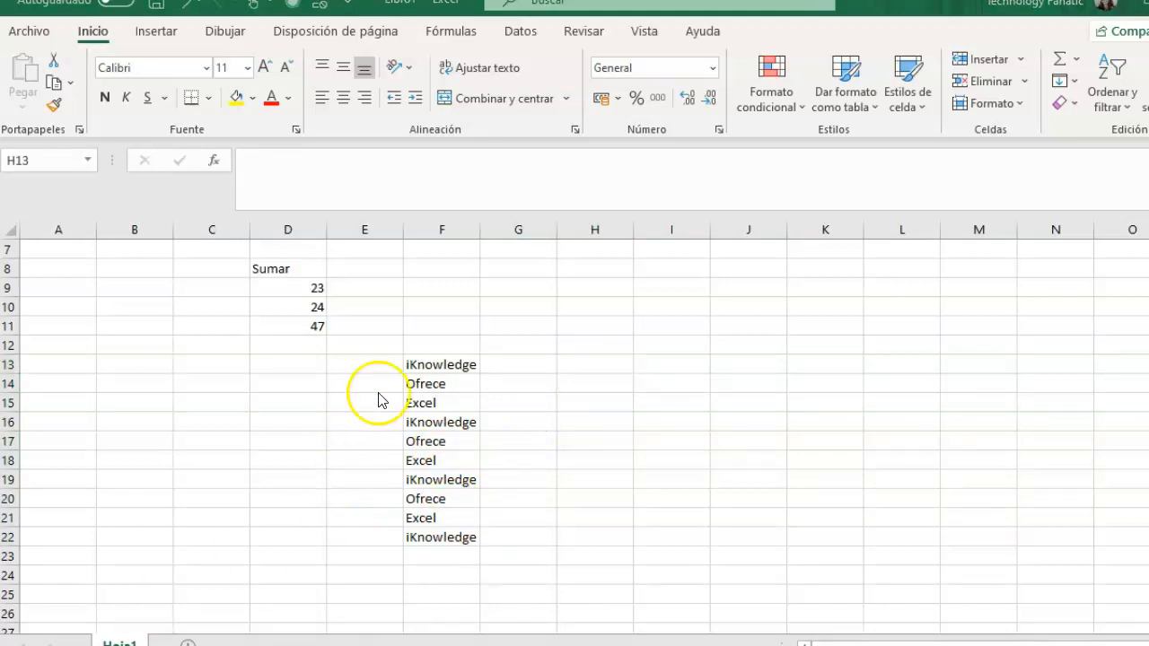
Move the word list in F13:F22 to I10:I19
left_click(432, 366)
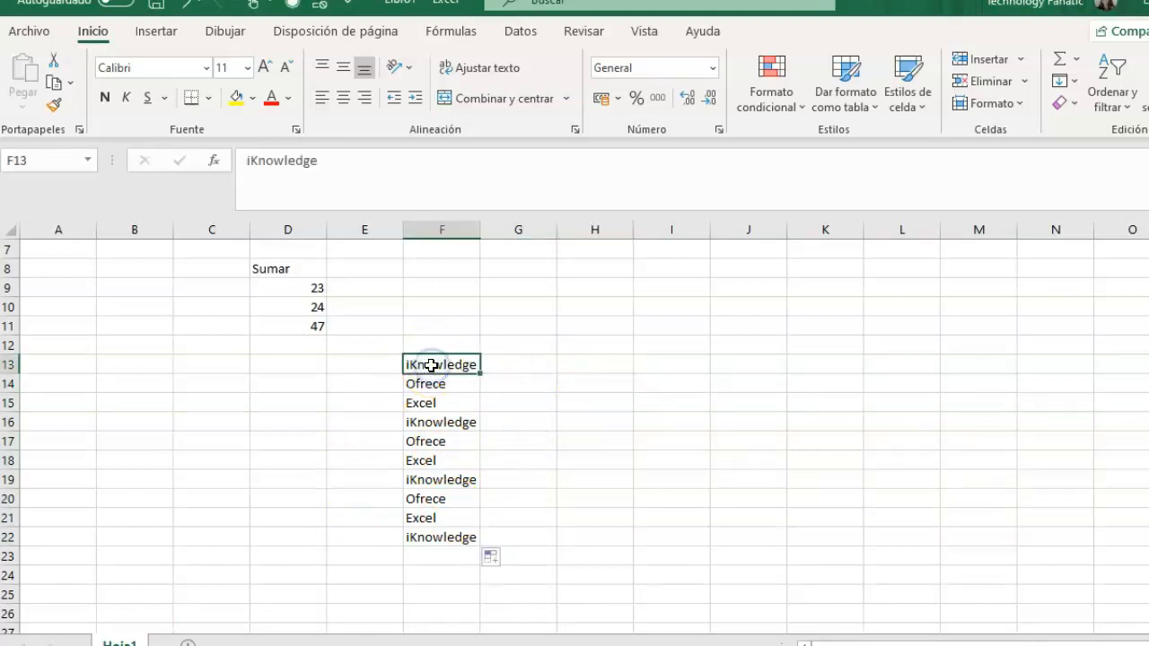
left_click_drag(431, 365, 446, 550)
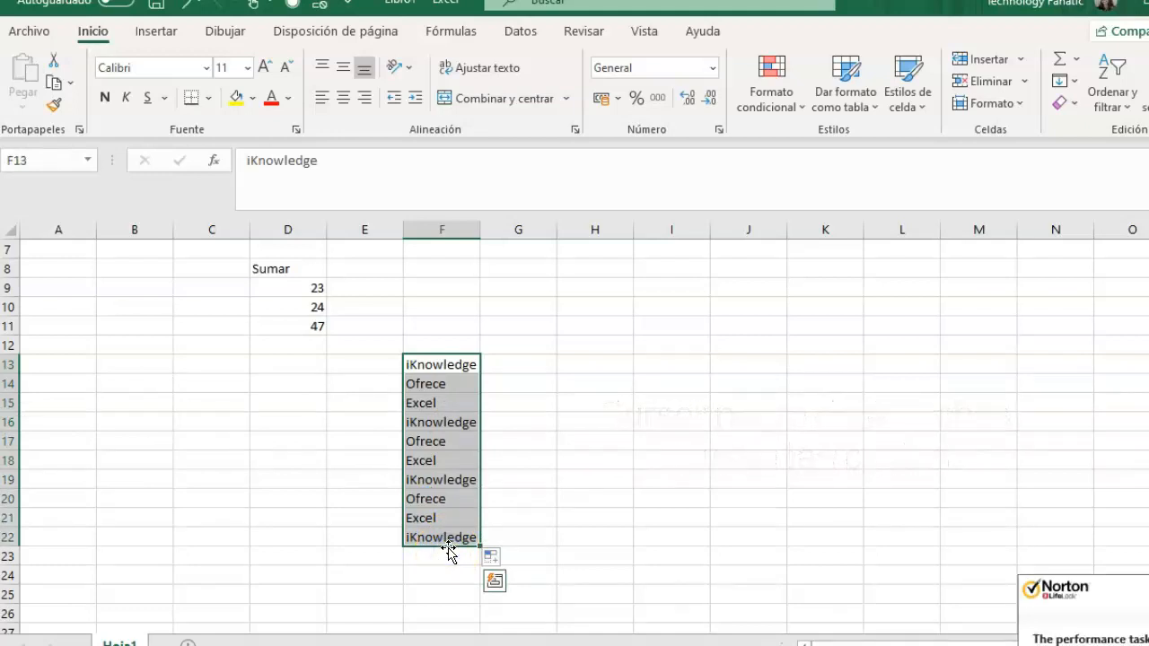
left_click_drag(448, 548, 671, 478)
Move the iKnowledge cell at I10 to K12 and dismiss the Norton notification
left_click(684, 307)
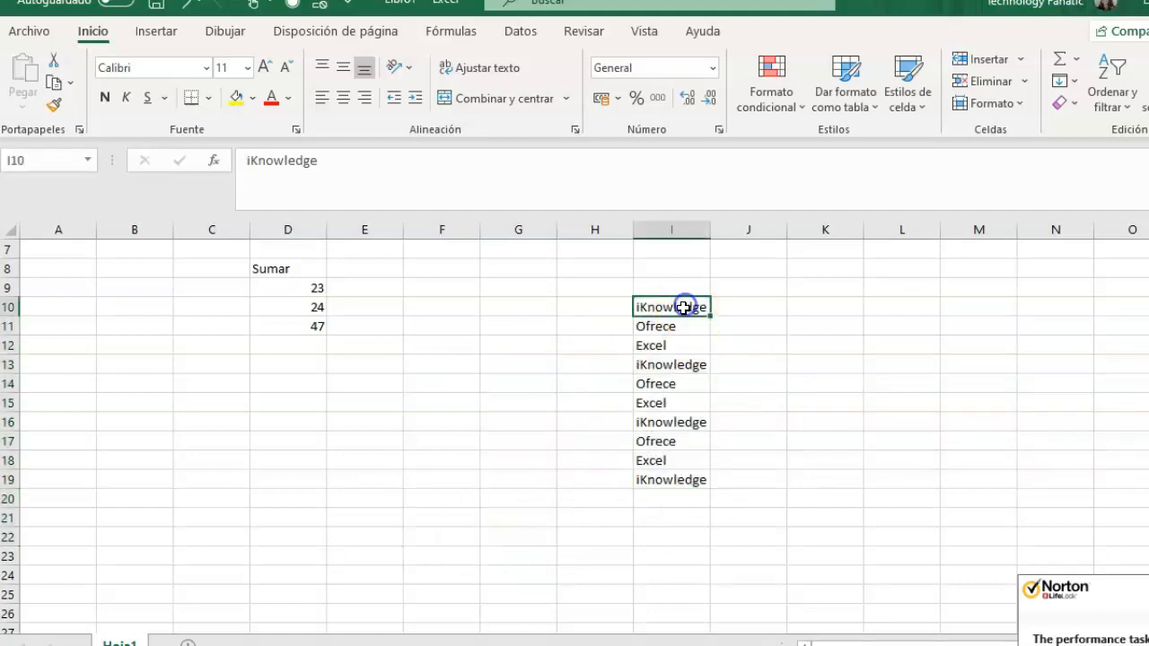
left_click_drag(683, 320, 816, 359)
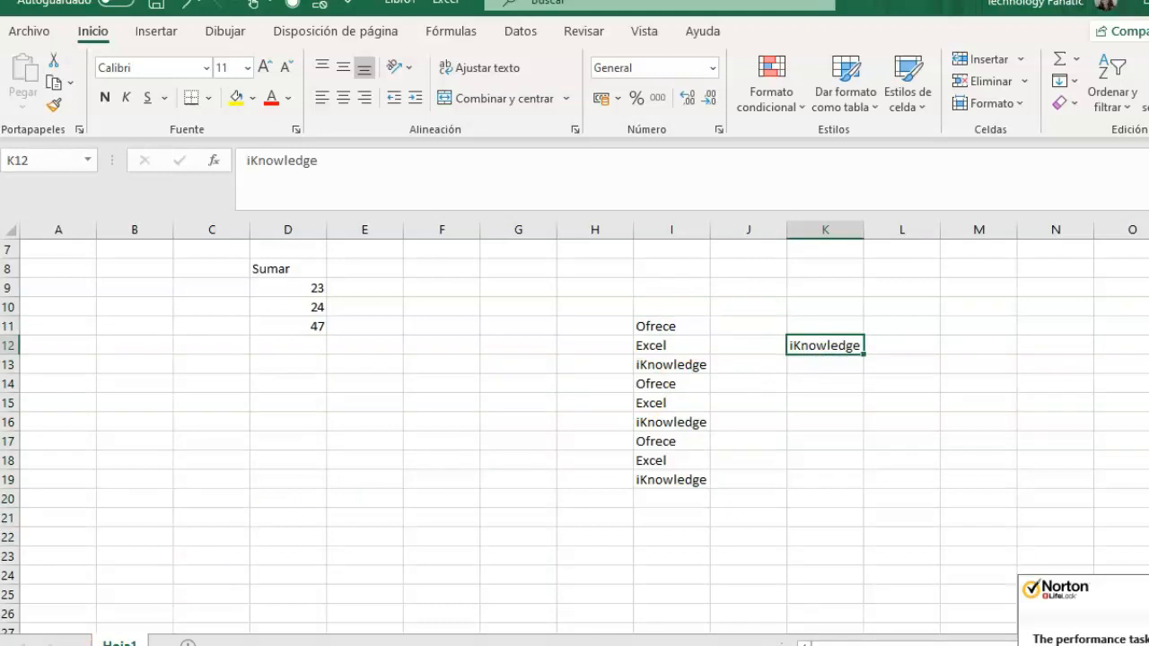
left_click(1148, 588)
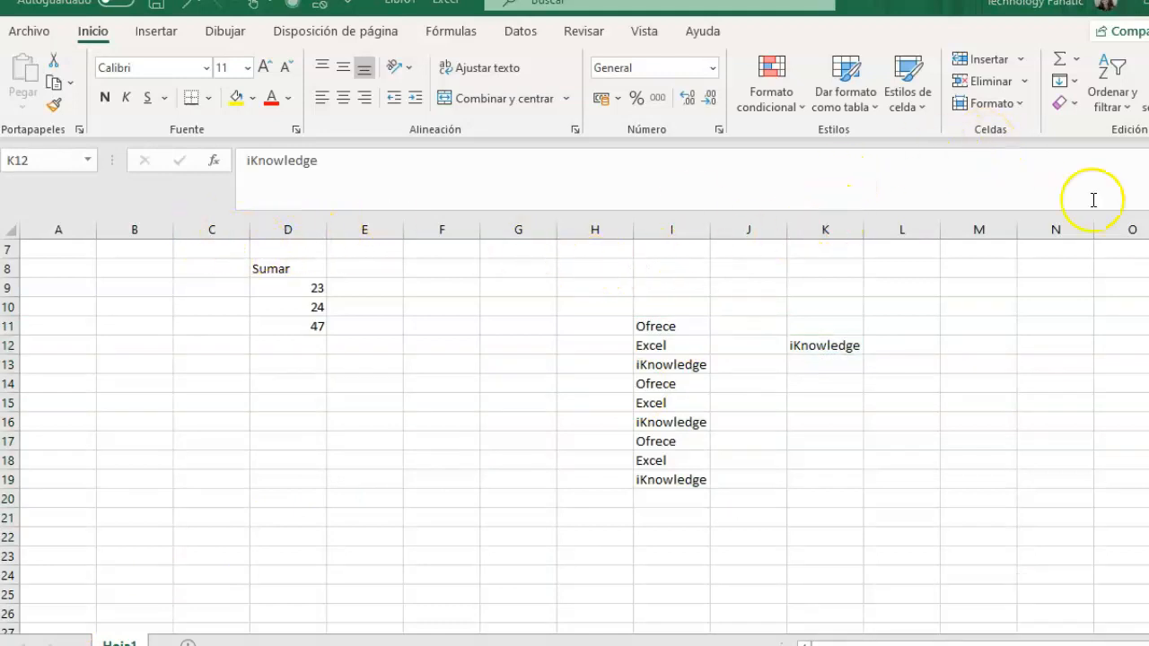
Widen column B and increase the heights of rows 7 and 9
left_click(168, 229)
left_click_drag(171, 228, 234, 225)
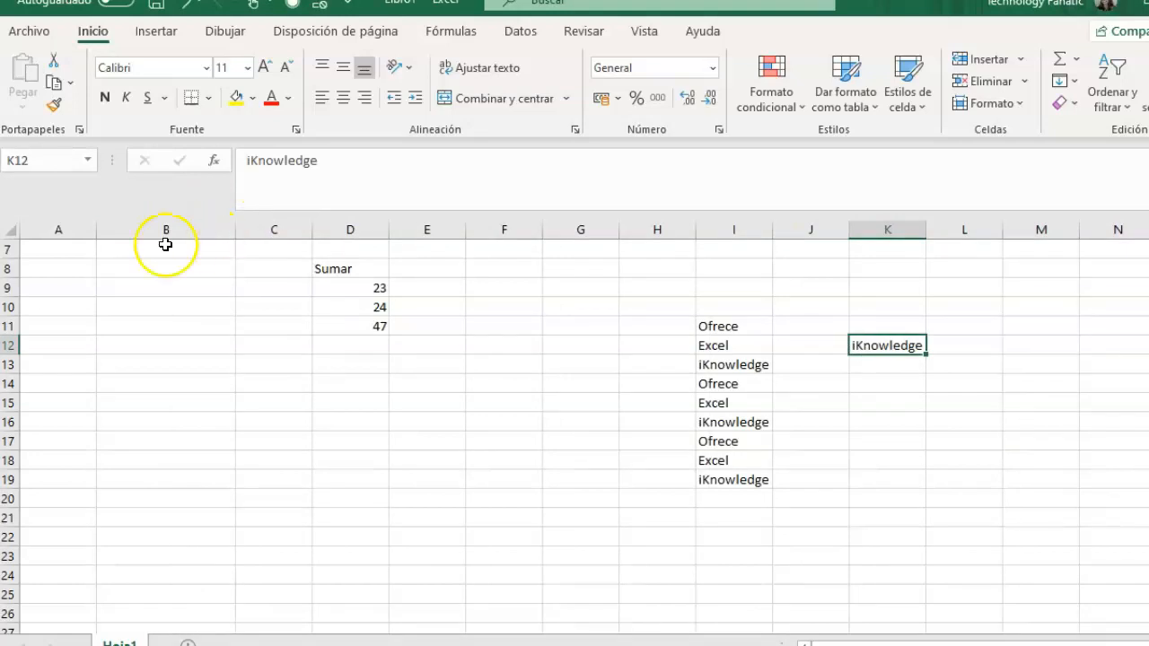
left_click_drag(16, 261, 13, 371)
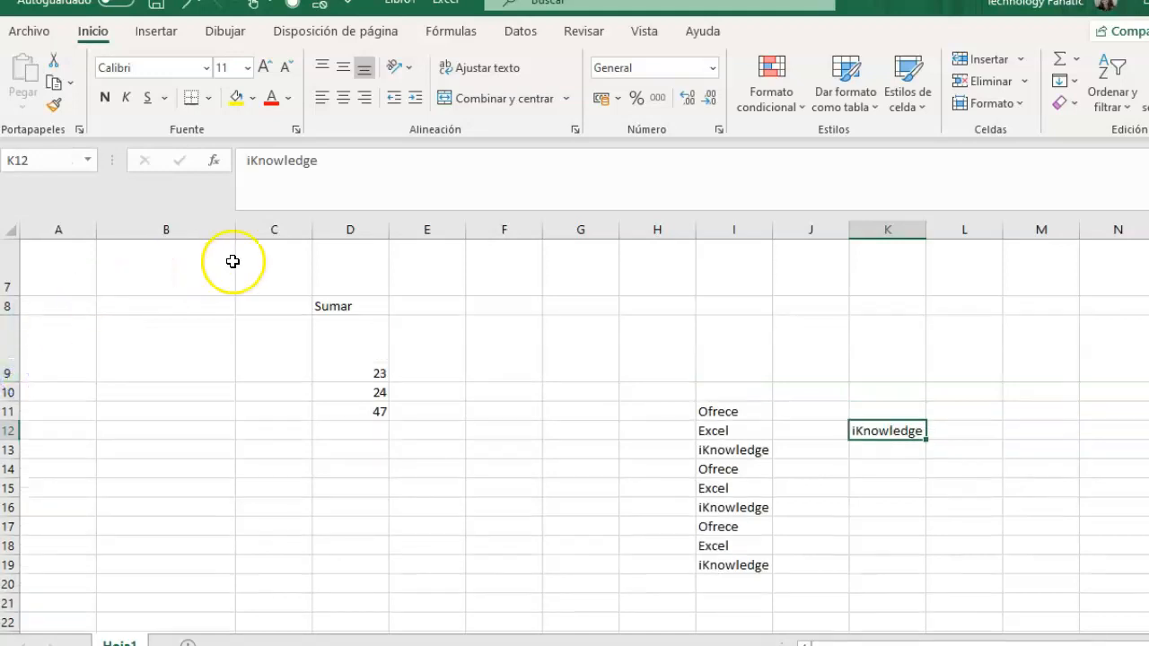
Widen column D and narrow columns C and F
left_click_drag(391, 230, 477, 231)
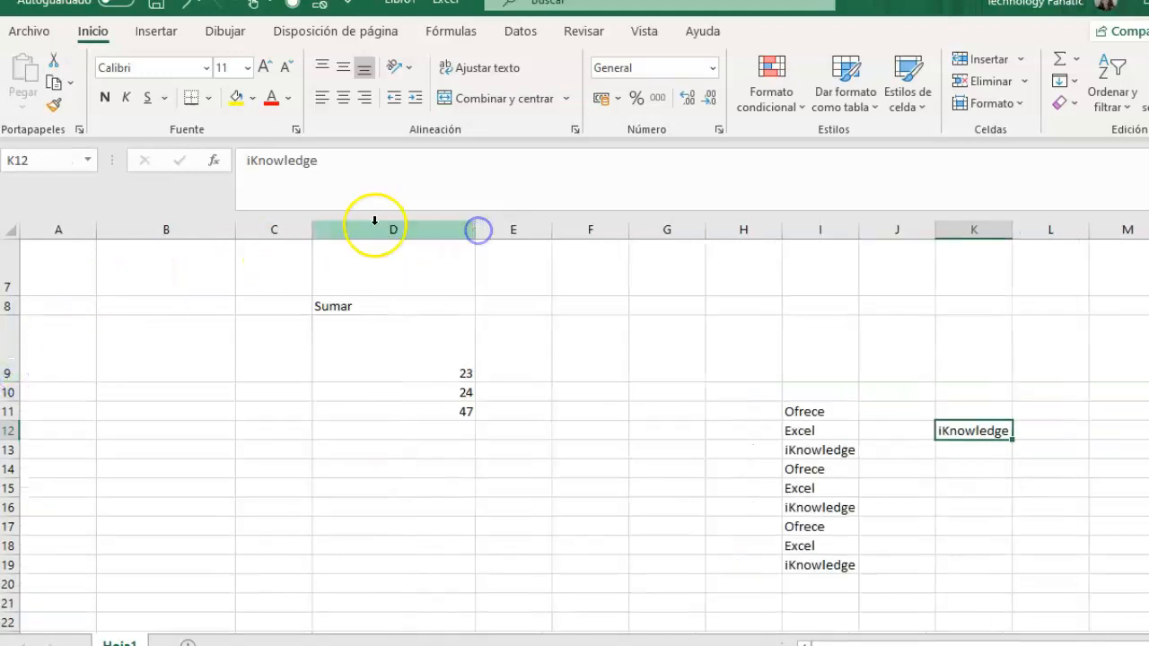
left_click_drag(316, 231, 274, 233)
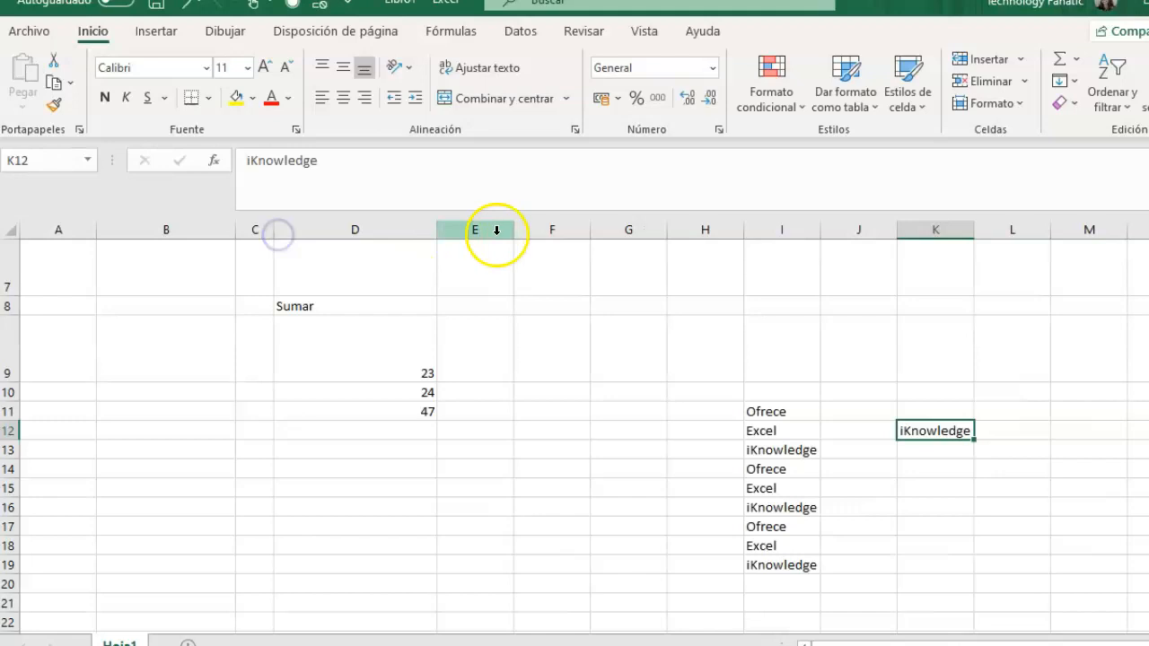
left_click_drag(587, 229, 556, 233)
Select columns C and D together and widen both to the same width
left_click_drag(260, 230, 356, 235)
left_click_drag(434, 233, 494, 232)
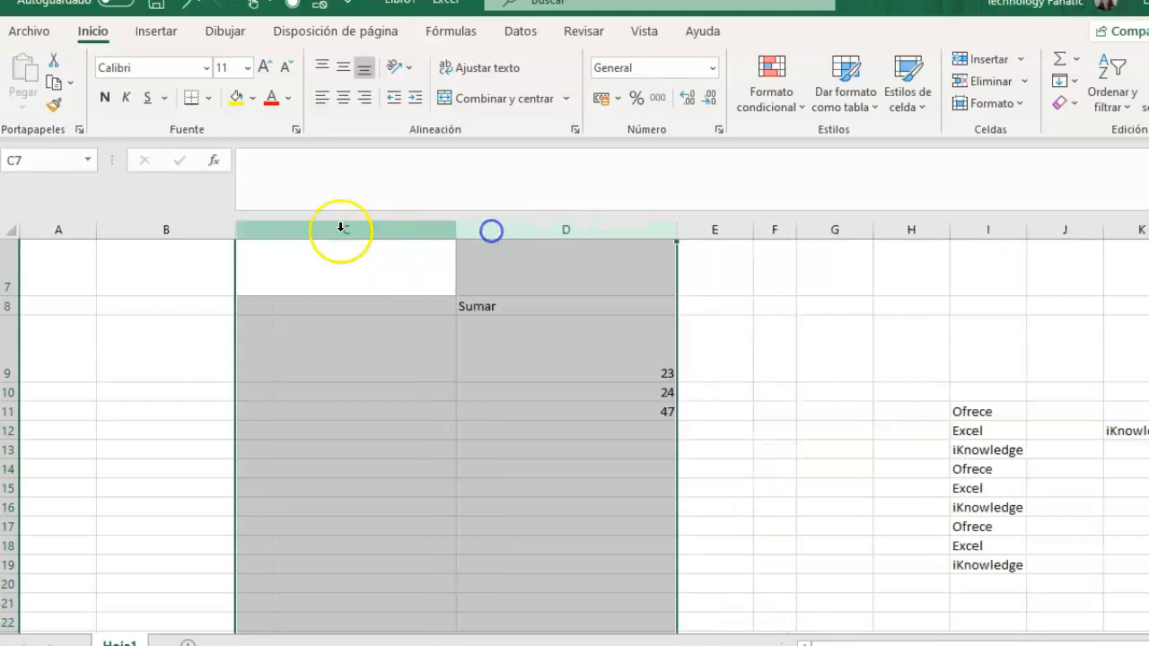
Select columns B, D and F one at a time, followed by rows 8, 10 and 13
left_click_drag(153, 223, 165, 230)
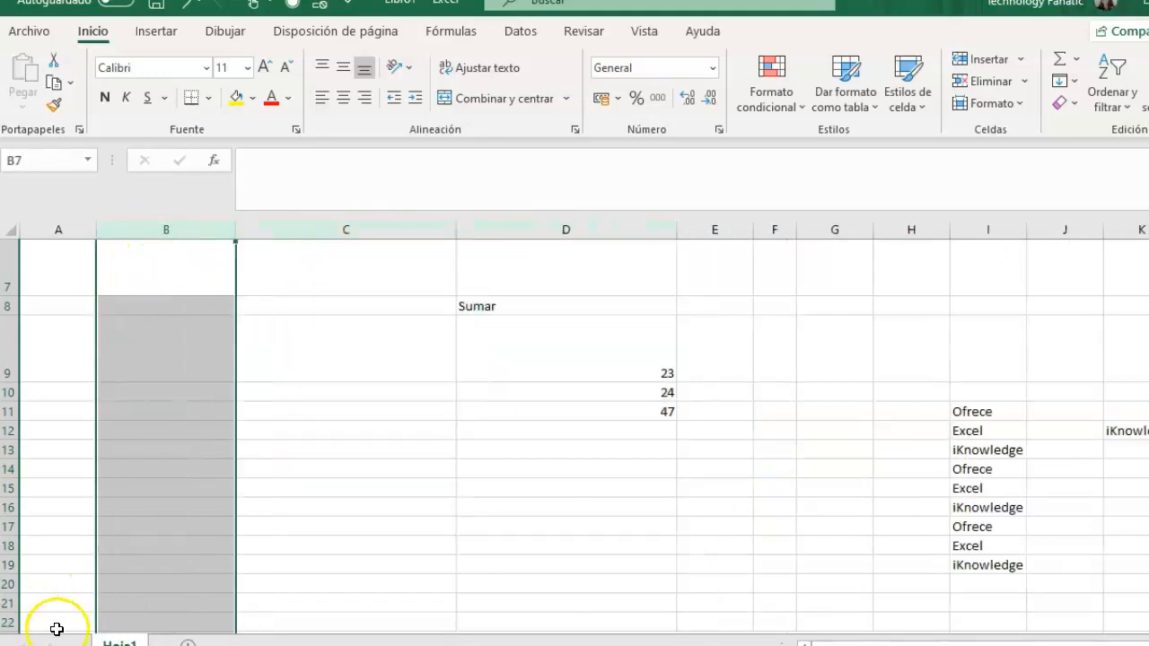
left_click(296, 645)
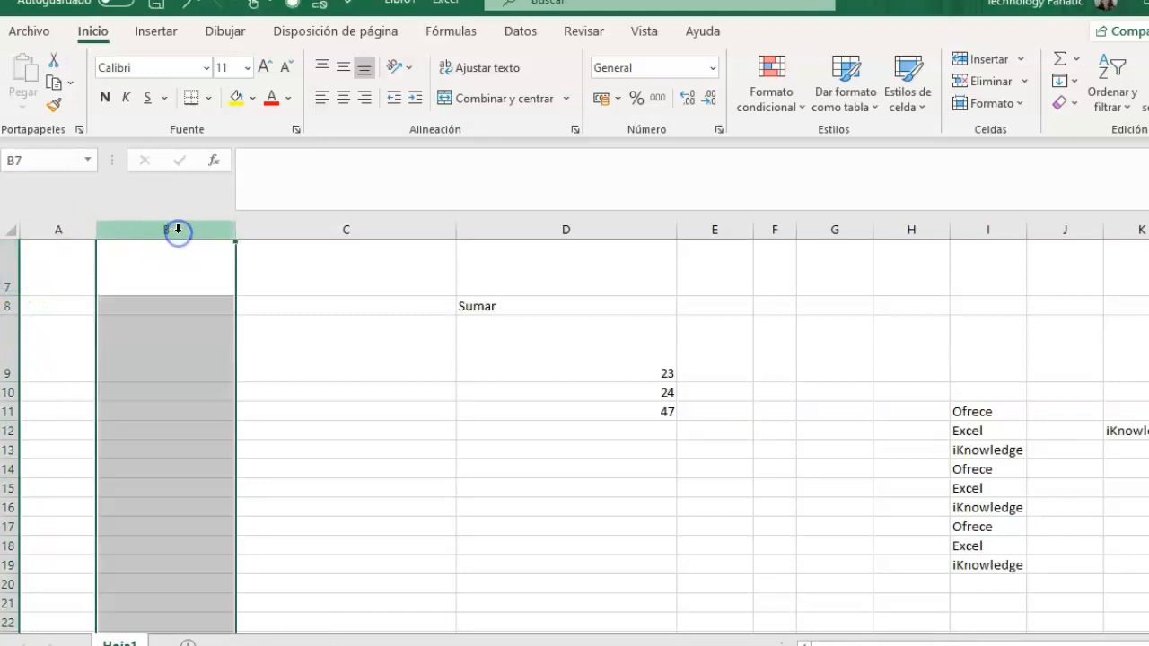
left_click(533, 230)
left_click(773, 230)
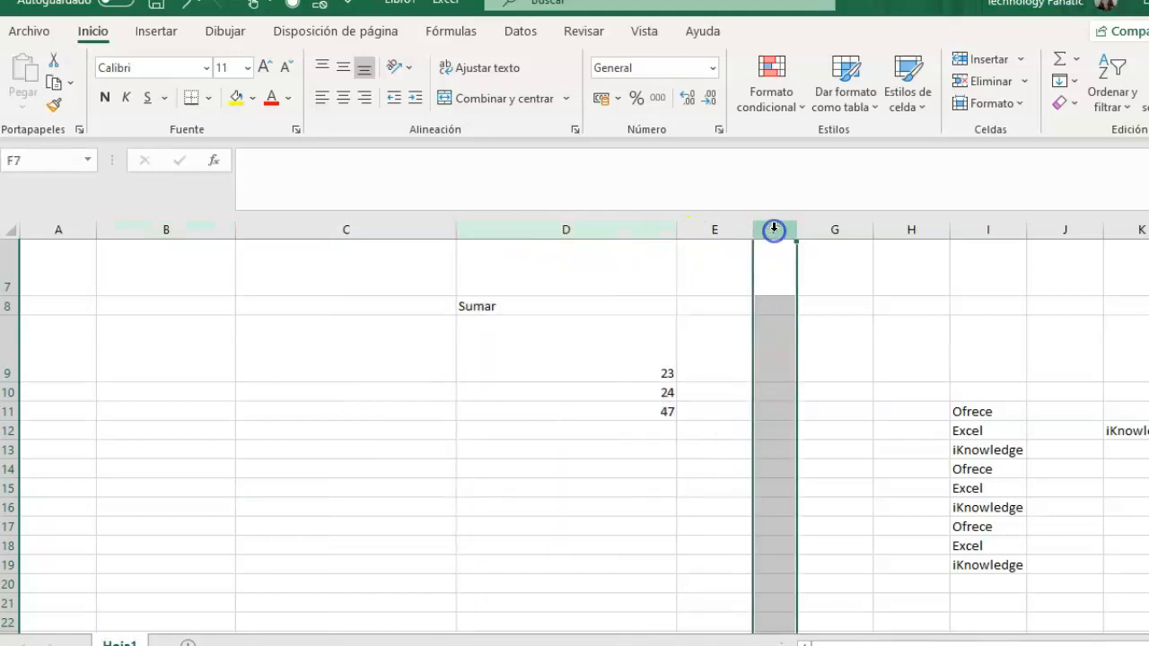
left_click(13, 306)
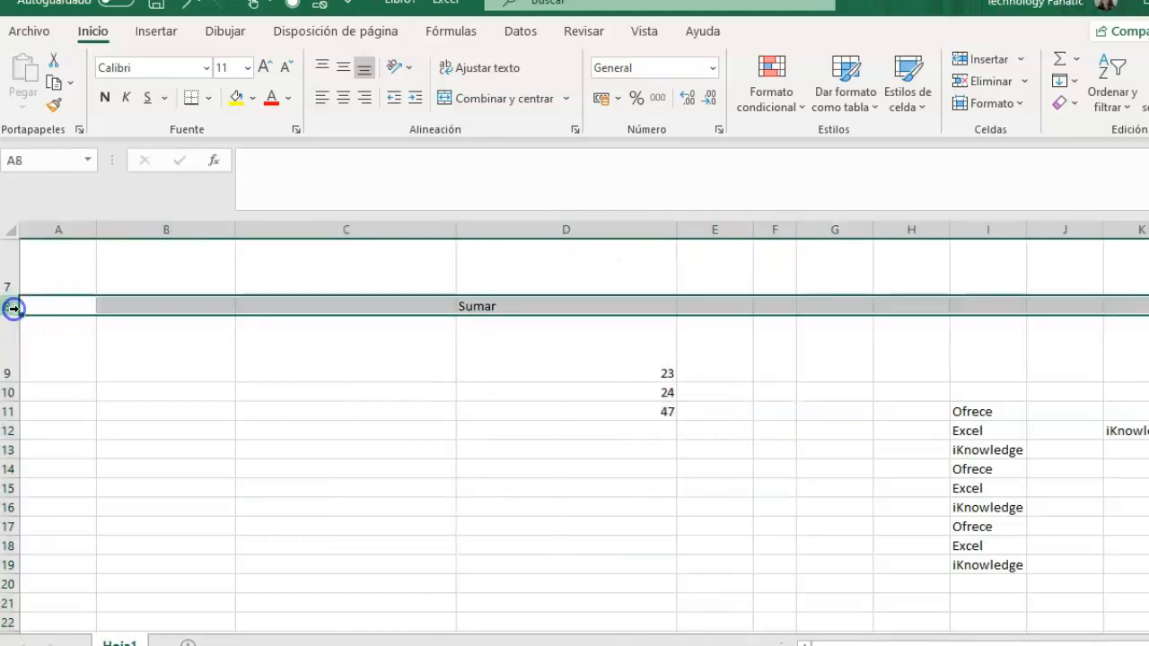
left_click(9, 393)
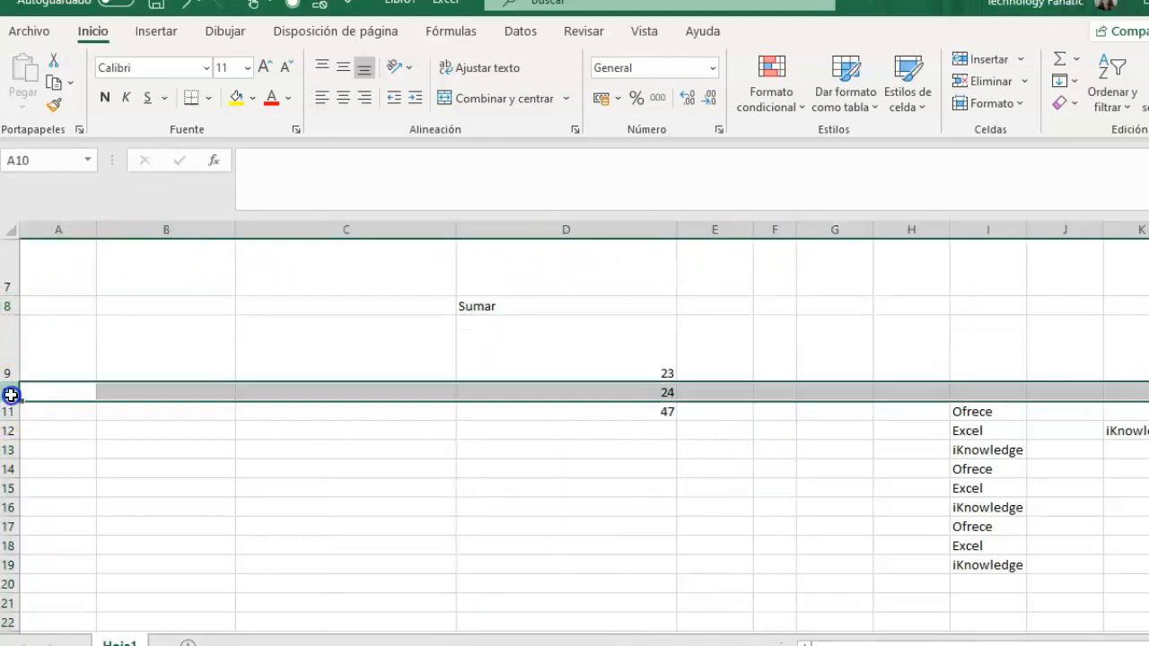
left_click(14, 451)
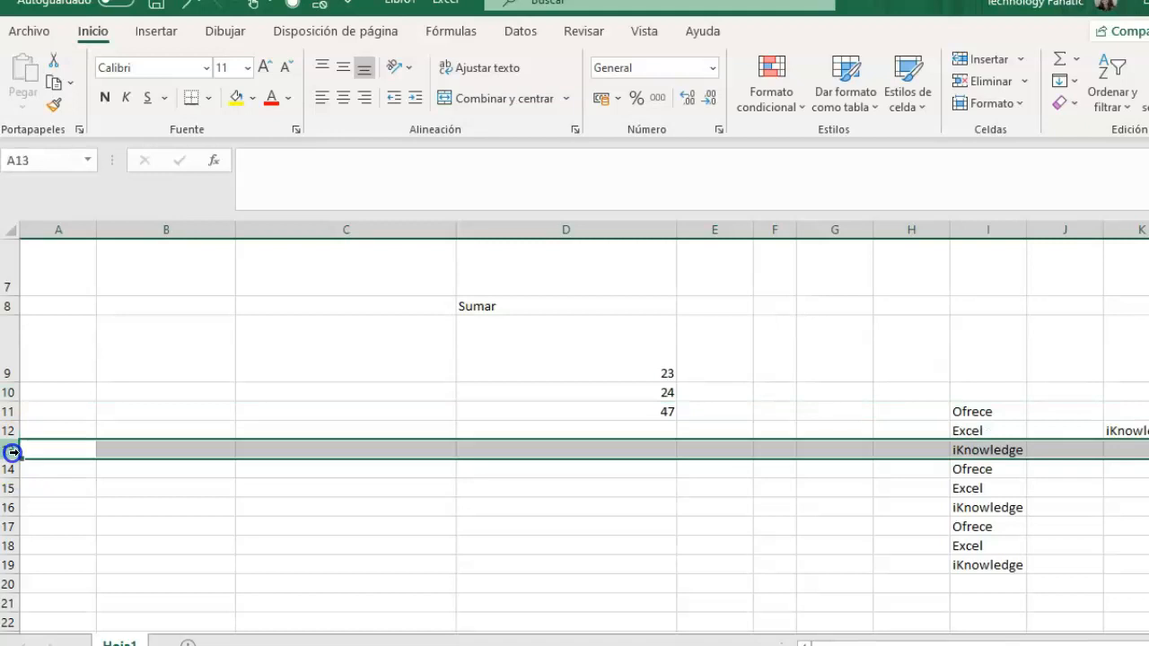
Select the entire worksheet at once, and clear that selection by selecting cell A9
left_click(61, 310)
left_click(16, 228)
left_click(7, 228)
left_click(89, 331)
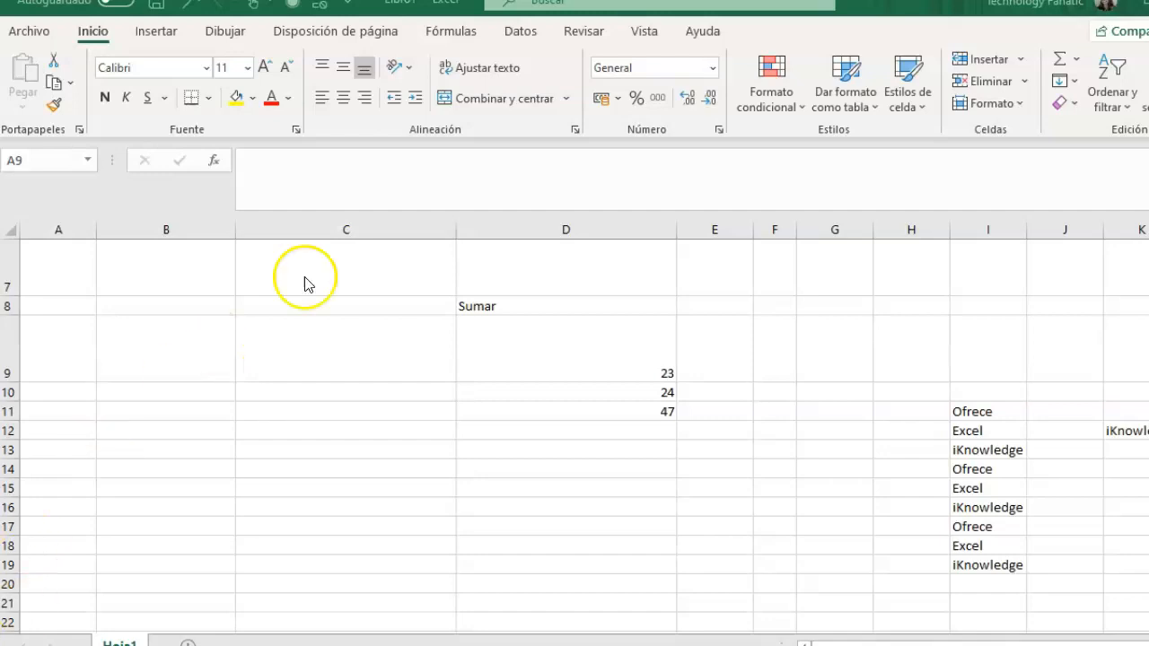
Select column B alone, and practise selecting runs of adjacent columns from B to C and from C to I
left_click(200, 227)
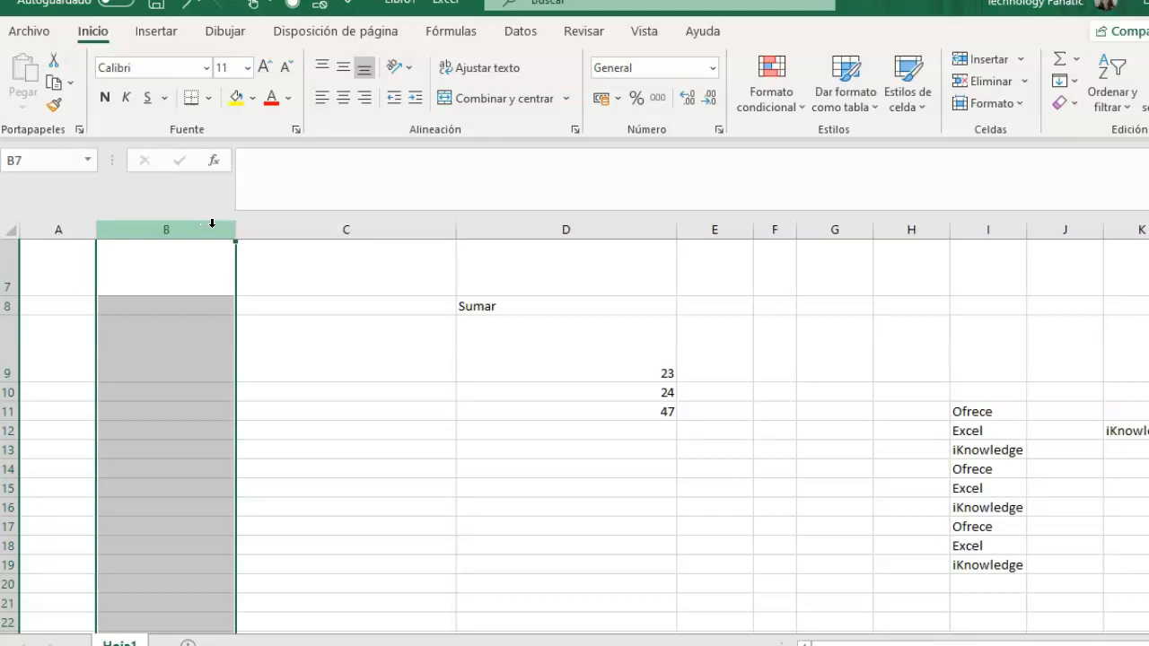
left_click_drag(212, 223, 267, 234)
left_click_drag(400, 233, 981, 241)
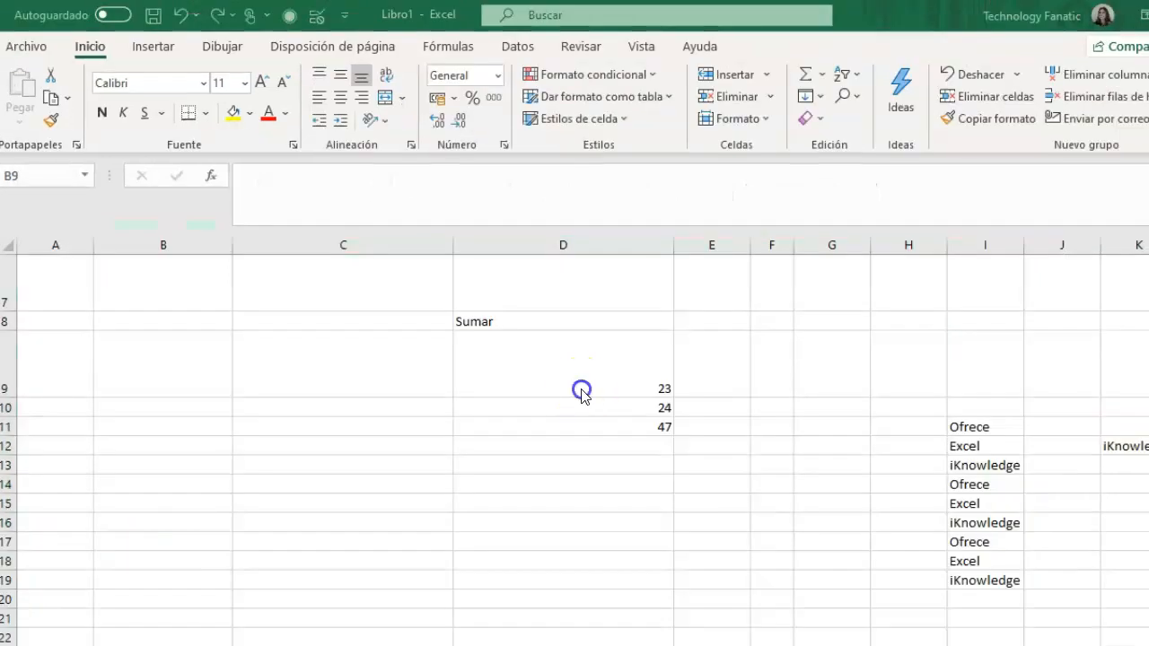
Fill the numbers in D9:D11 with yellow and undo the fill
left_click_drag(610, 380, 608, 421)
left_click(233, 113)
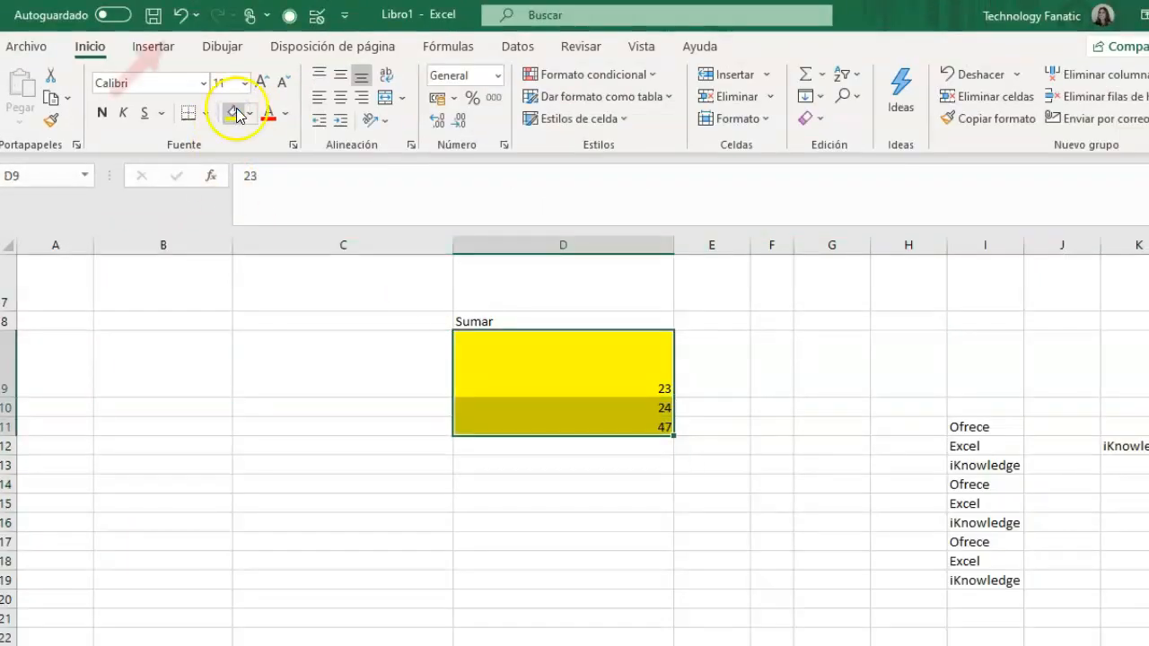
left_click(180, 16)
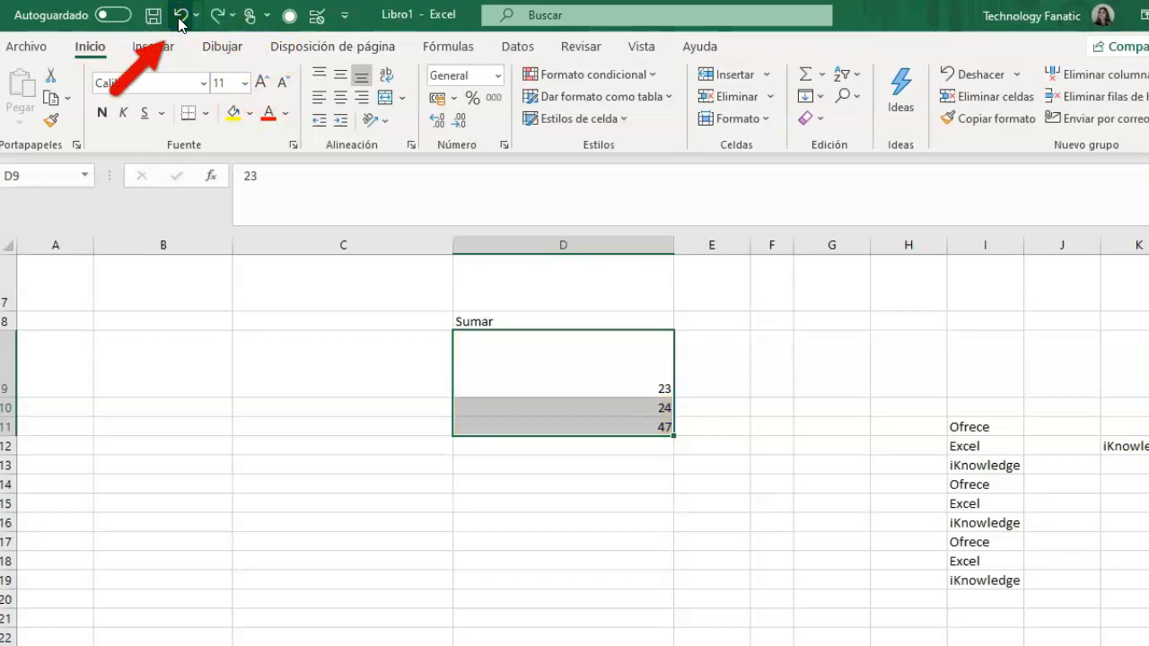
Undo the joint widening of columns C and D and clear the column selection
left_click(981, 76)
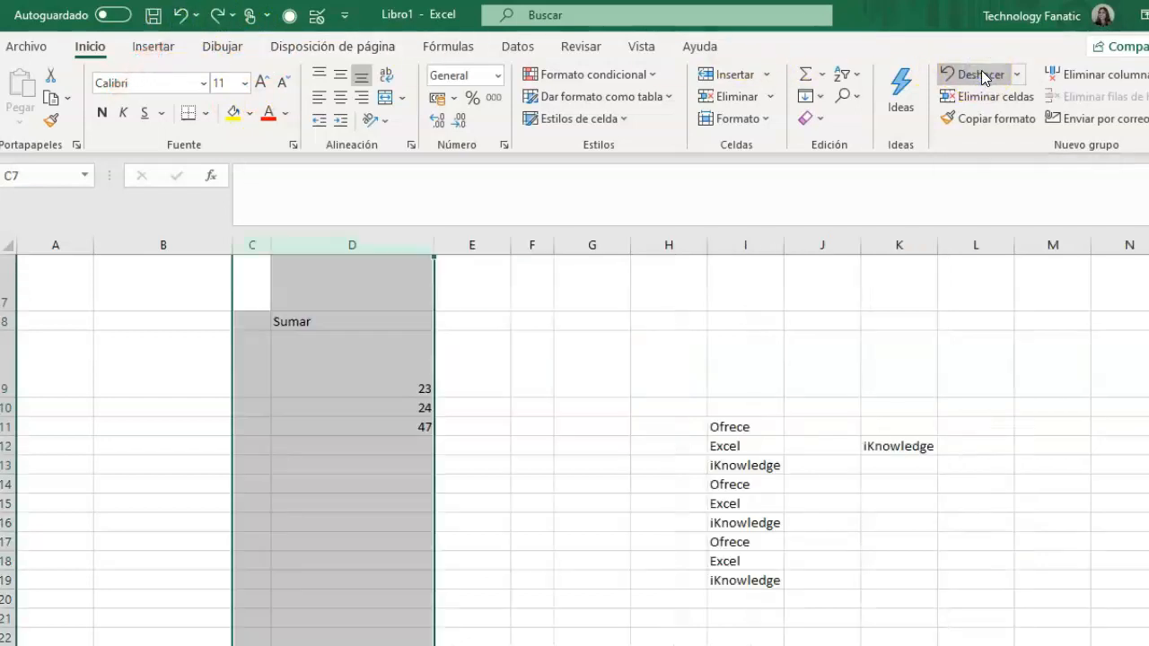
left_click(610, 390)
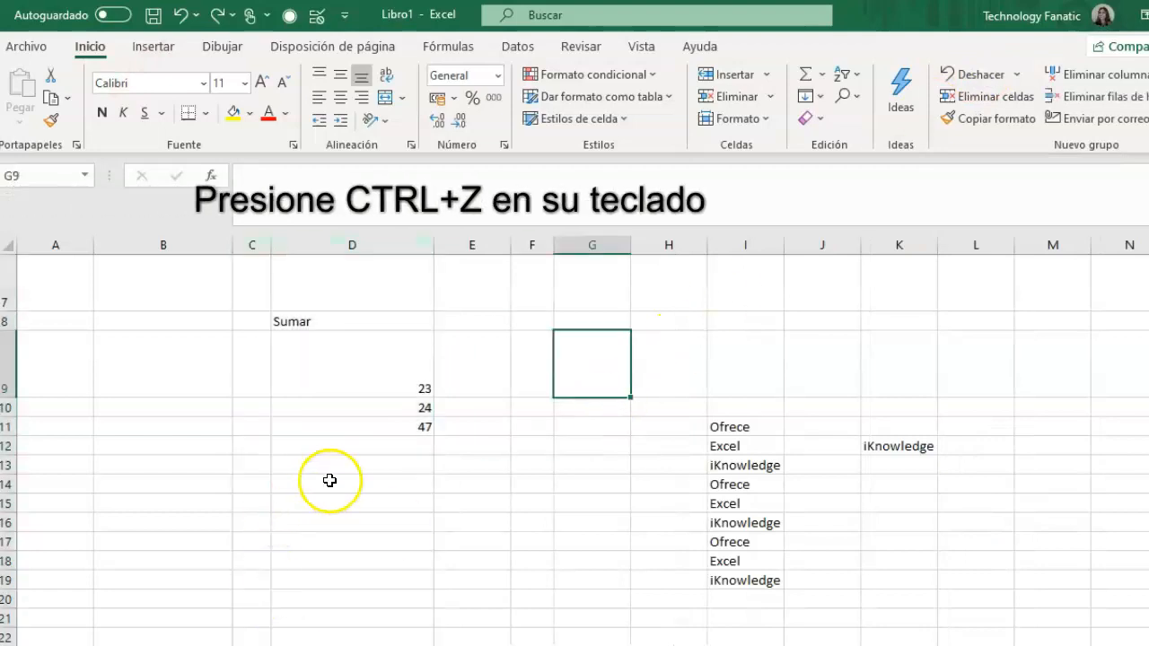
left_click(335, 515)
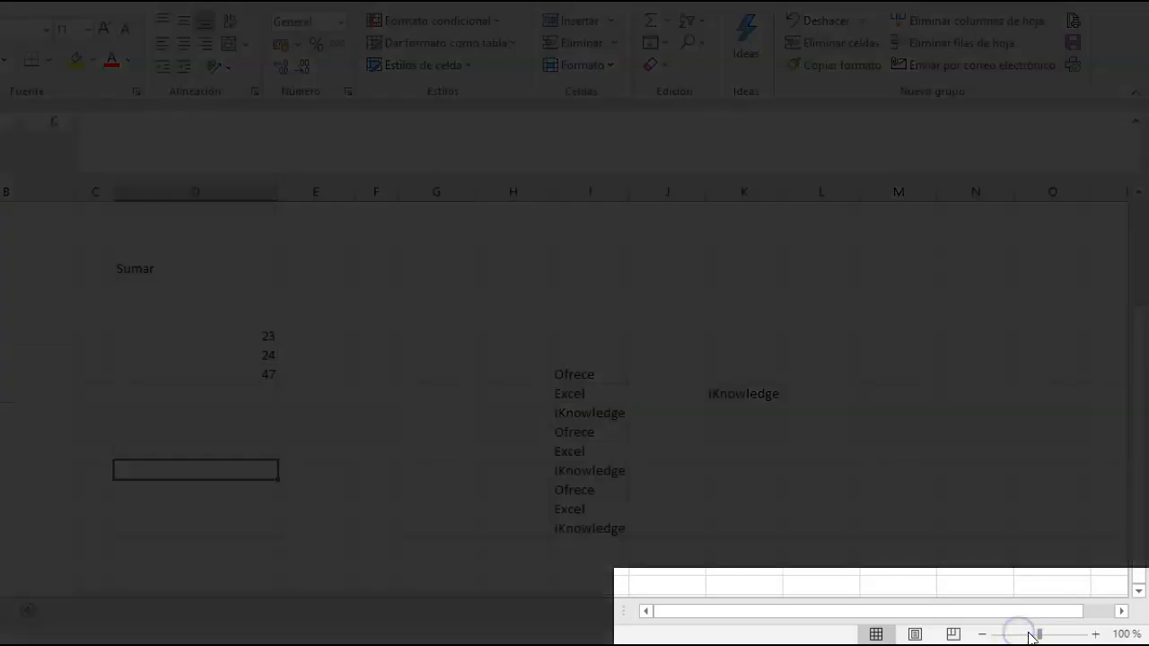
Zoom the worksheet out, enlarge it to 256%, and return it to 100%
left_click_drag(1032, 636, 1017, 639)
left_click(1066, 634)
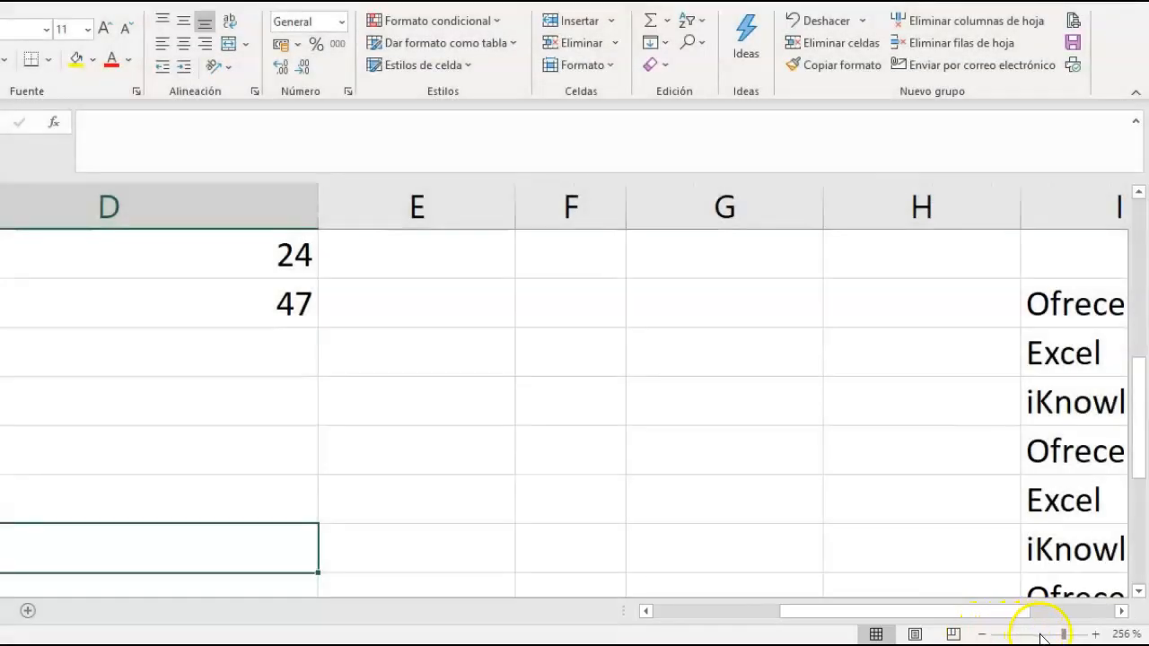
left_click(1040, 636)
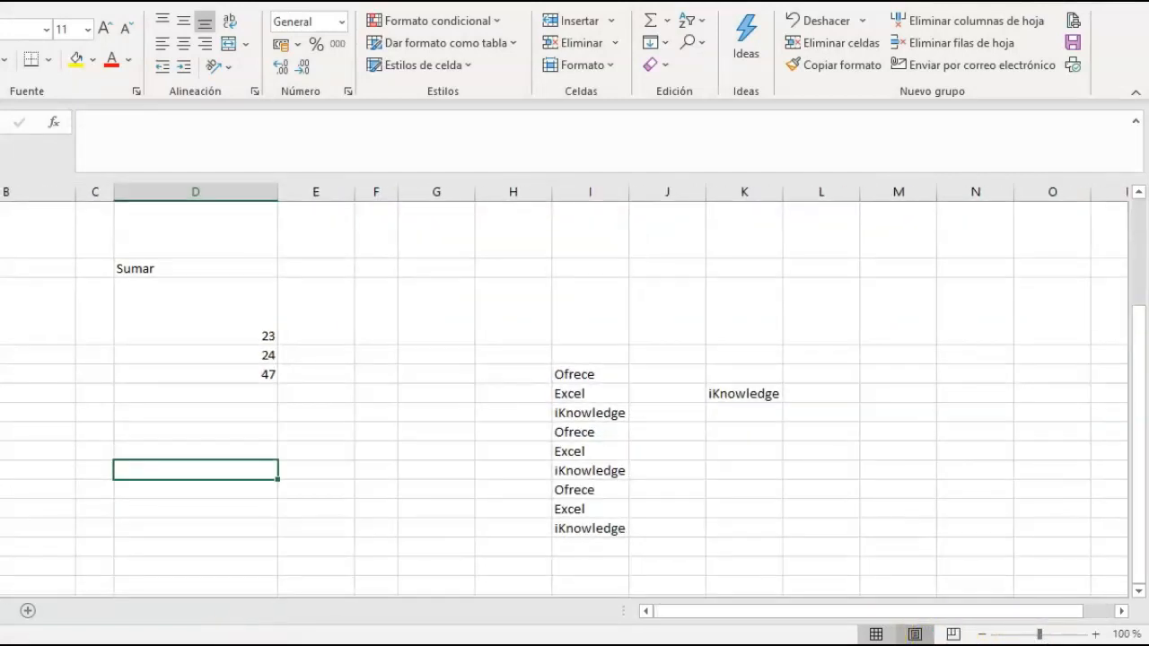
In page break preview, move the vertical page break to the end of column K and extend the print area down to row 20
scroll(574, 395, "down", 5)
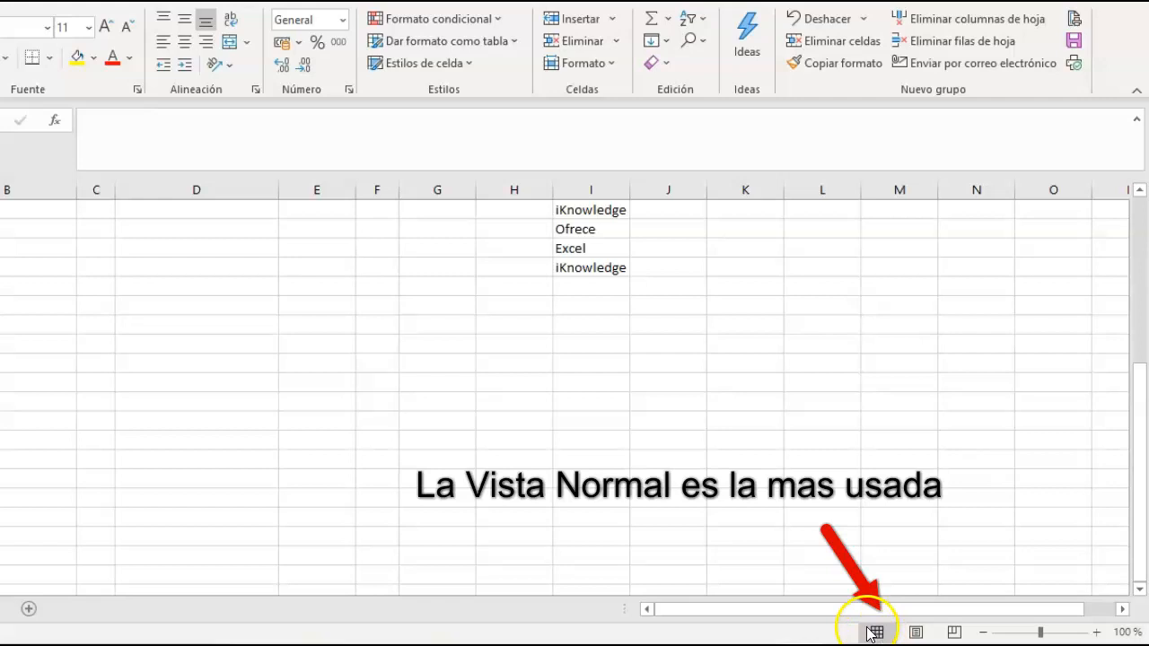
left_click(665, 400)
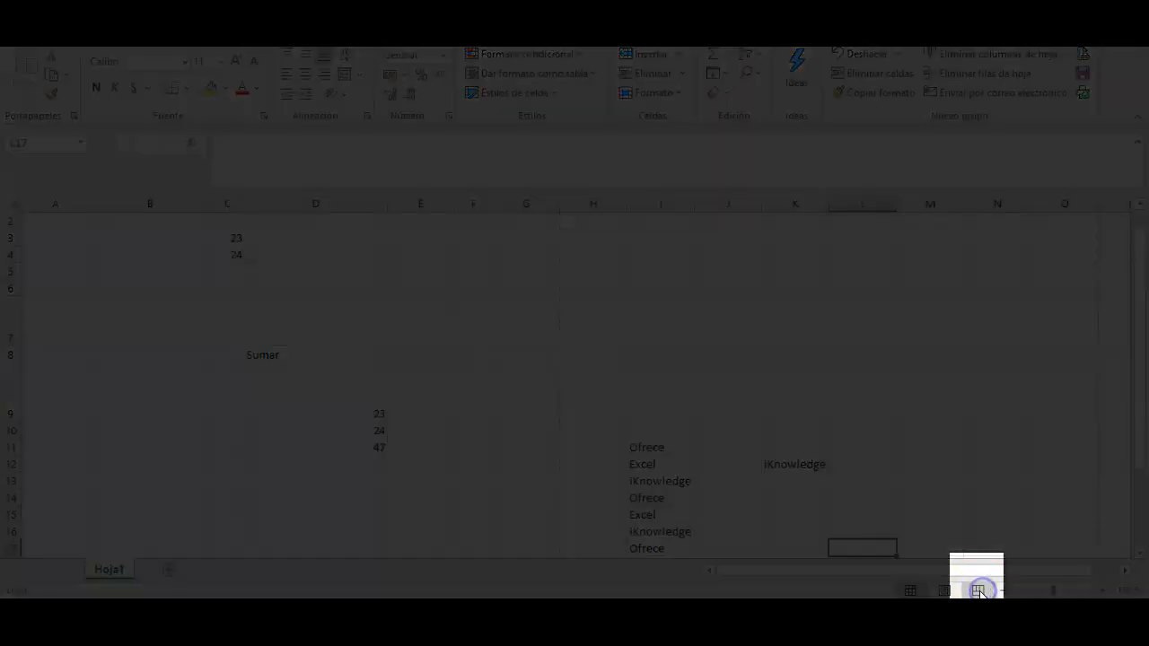
left_click(978, 589)
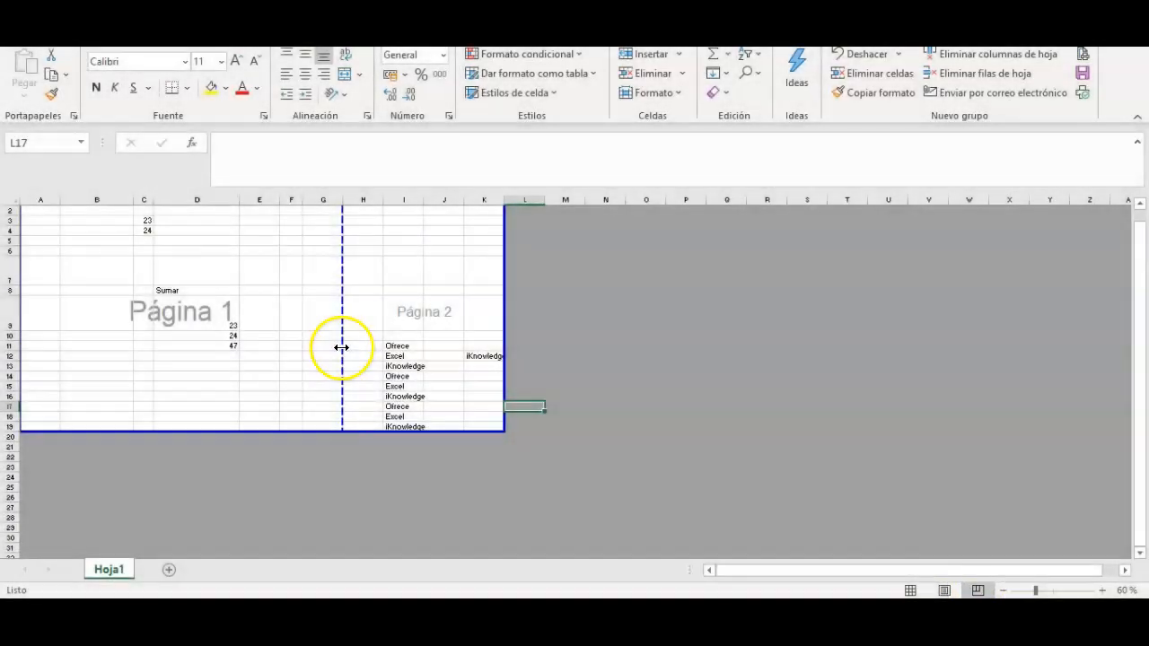
left_click_drag(341, 347, 505, 345)
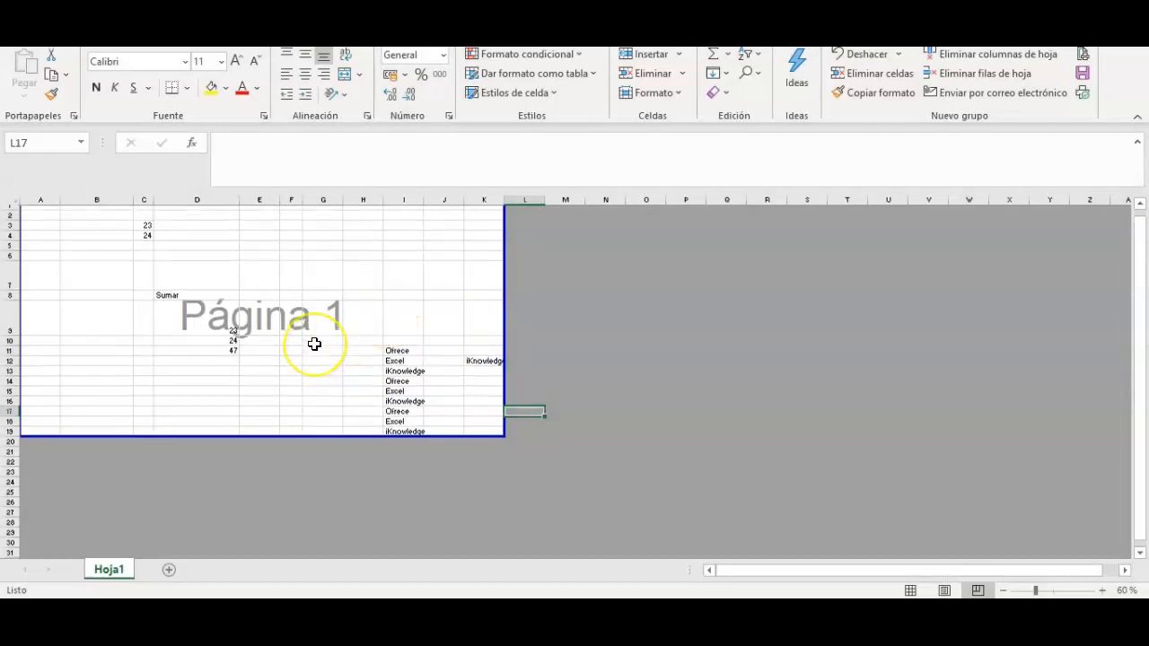
mouse_move(233, 441)
left_mouse_down()
mouse_move(236, 362)
mouse_move(231, 452)
left_mouse_up()
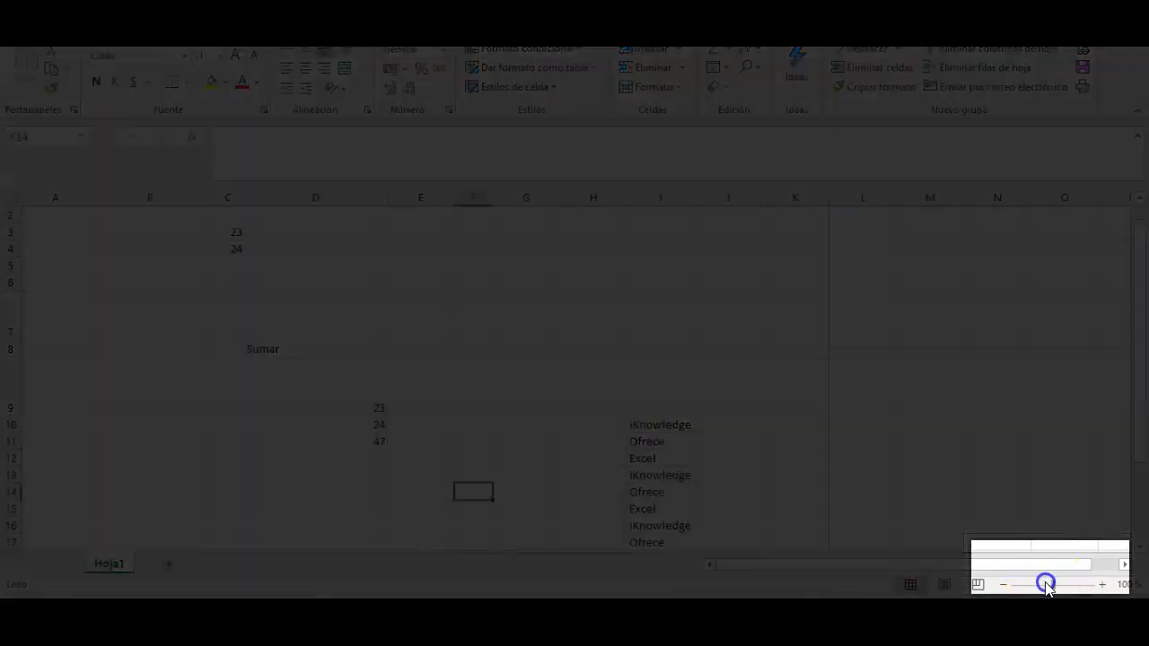
Zoom the worksheet out to 64%, enlarge it to 268%, and bring it back to 96%
left_click(1037, 586)
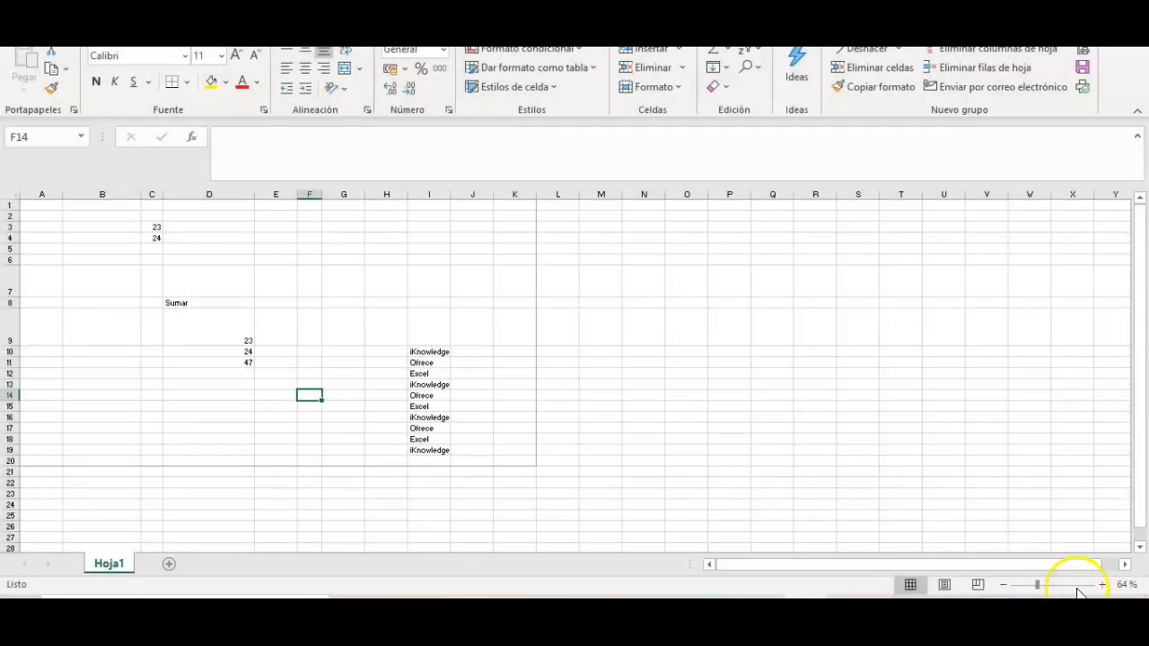
left_click(1077, 587)
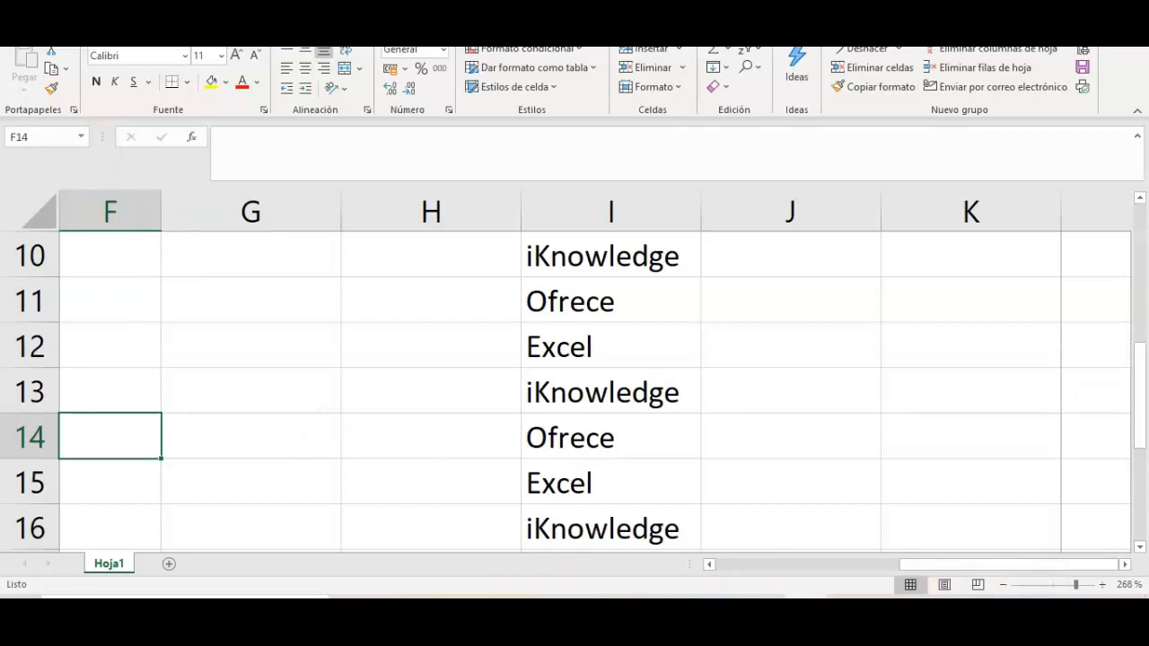
scroll(217, 204, "down", 10)
Select columns C and D together and resize both to one equal width
left_click_drag(219, 198, 325, 197)
left_click_drag(234, 198, 290, 198)
left_click(403, 315)
Move the Sumar label from D8 to G10 and the word list in I10:I19 to J7:J16
left_click(341, 278)
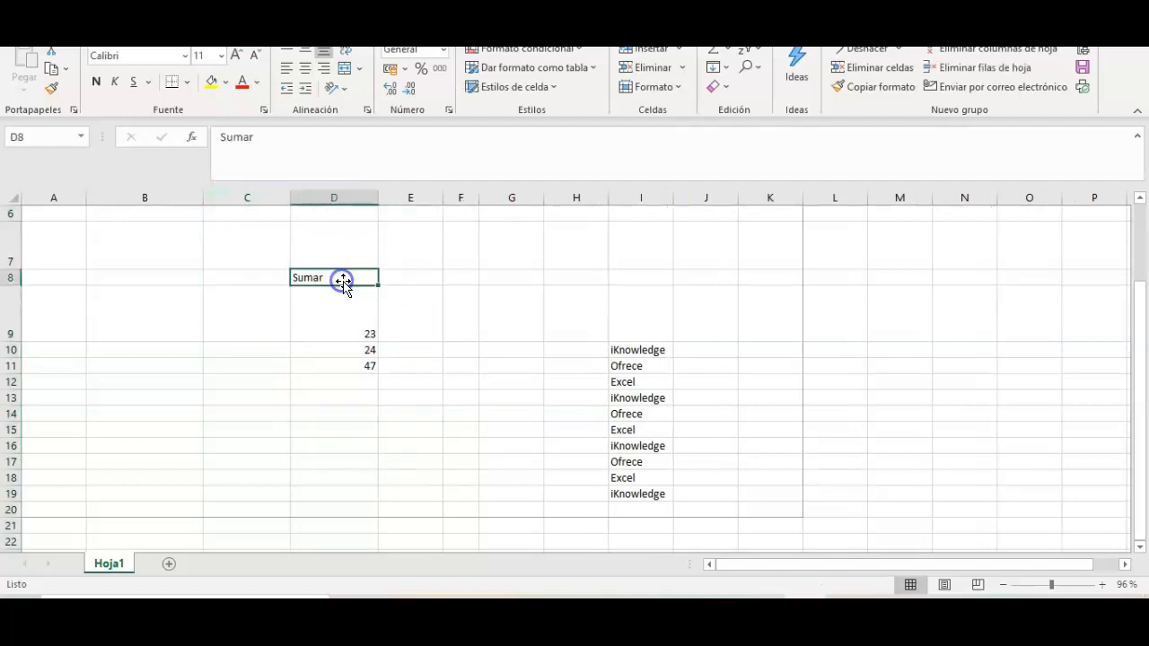
left_click_drag(341, 284, 501, 349)
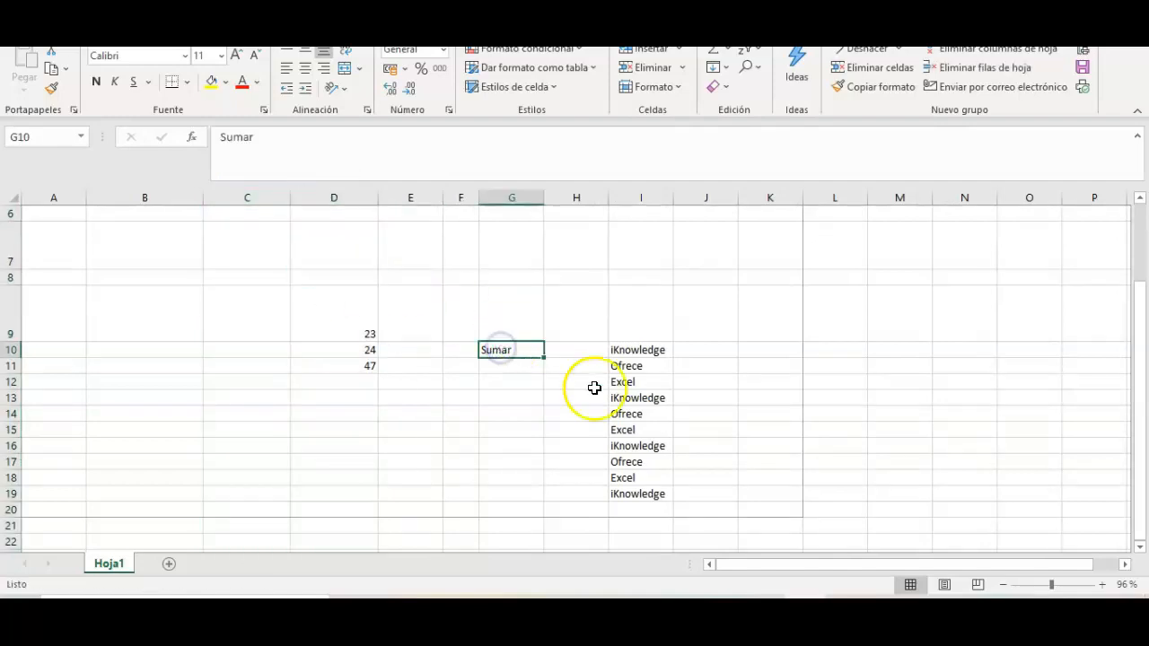
left_click_drag(649, 353, 663, 495)
left_click_drag(675, 456, 697, 403)
left_click(392, 147)
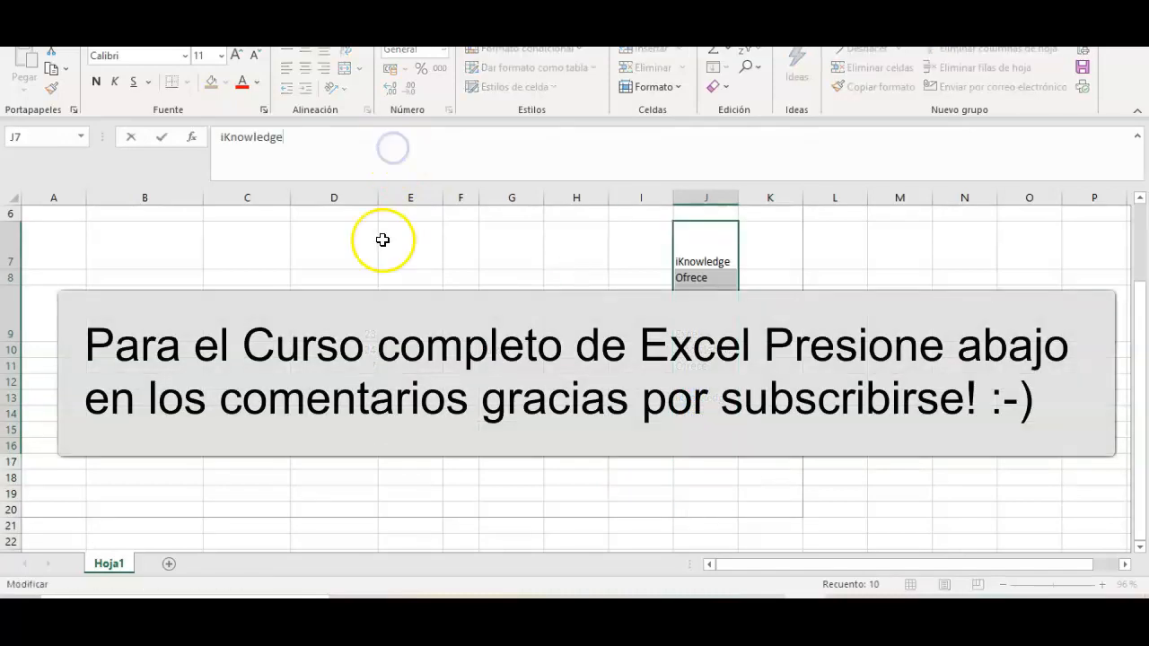